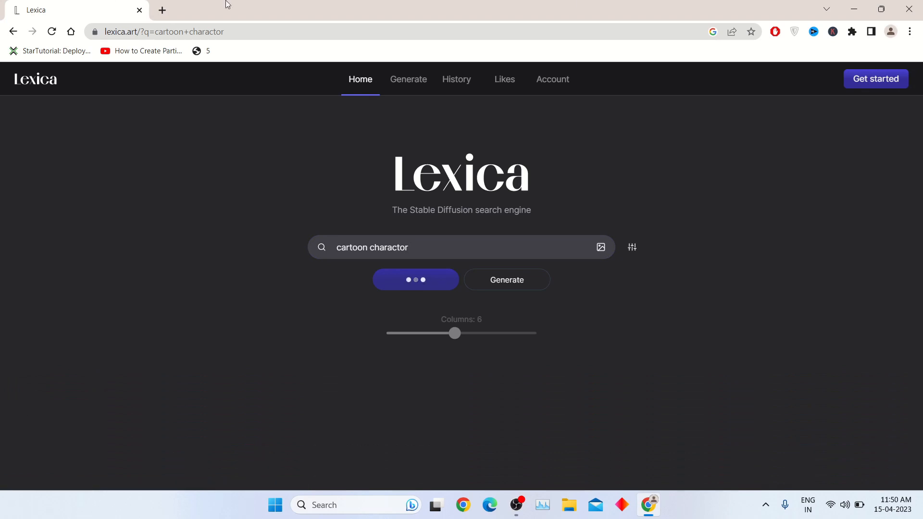
Browse the cartoon character results and open the image of the slim brown-haired boy in a light blue jacket.
scroll(833, 273, down, 4)
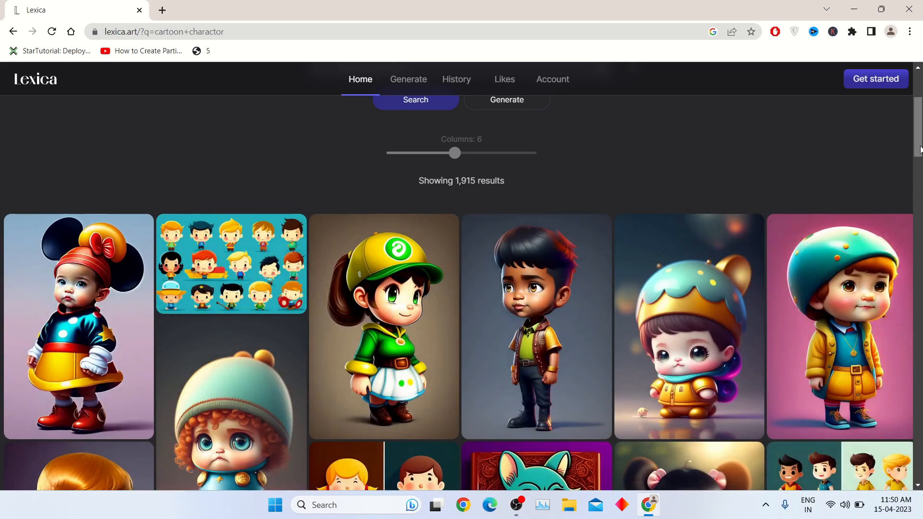
scroll(918, 127, down, 9)
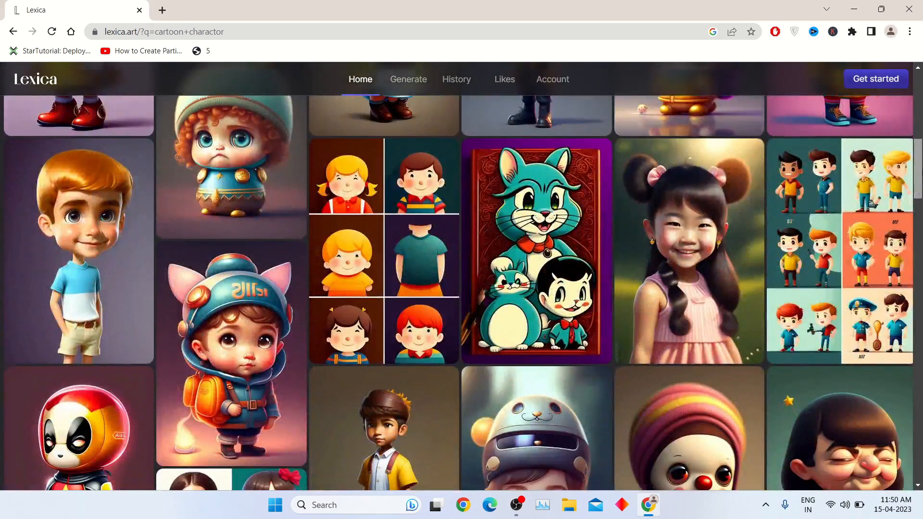
scroll(918, 193, down, 15)
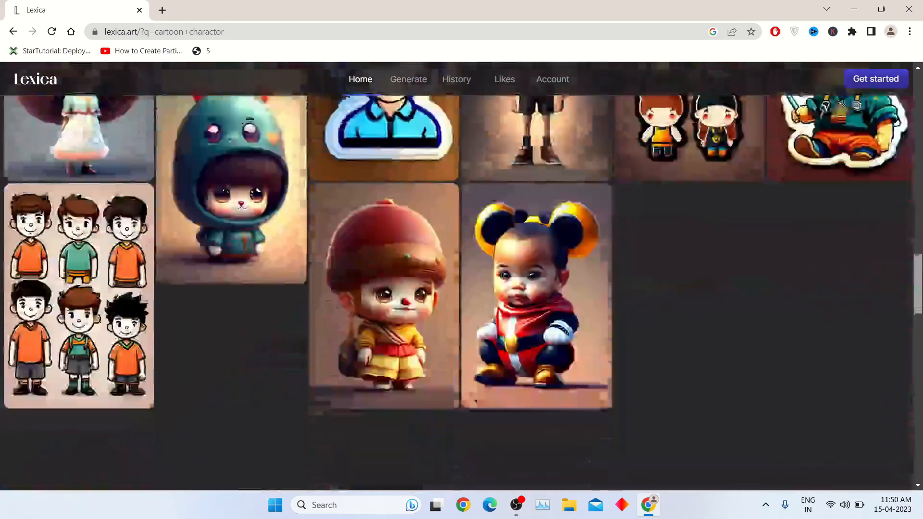
scroll(461, 276, down, 15)
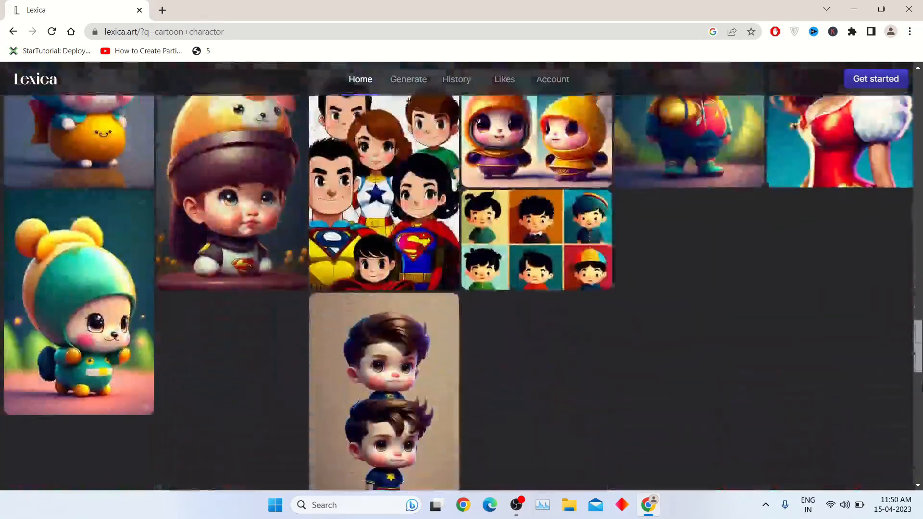
scroll(918, 322, down, 15)
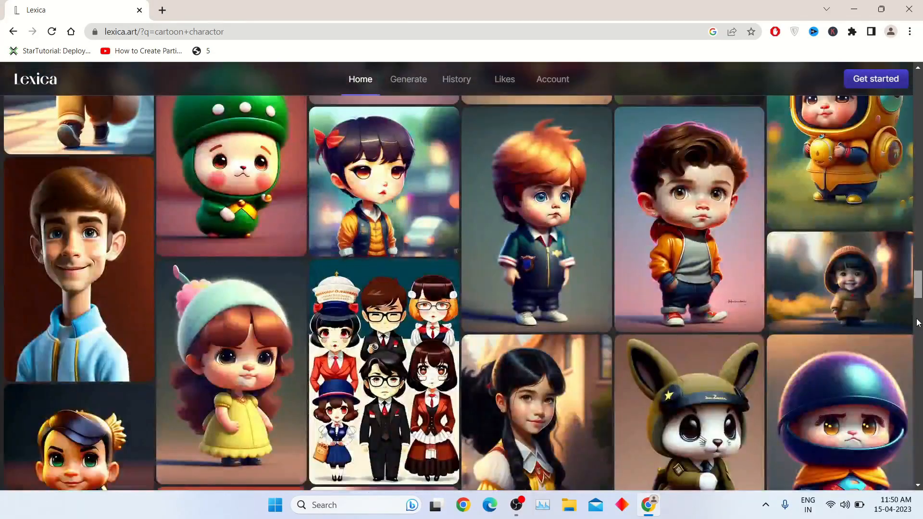
click(99, 262)
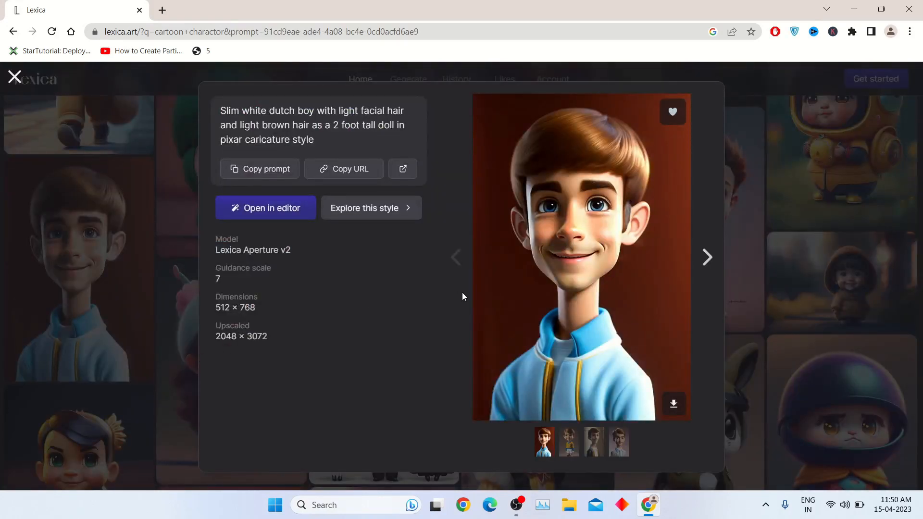
Compare the four variants of the boy image and download the first one, with the light blue jacket.
click(570, 452)
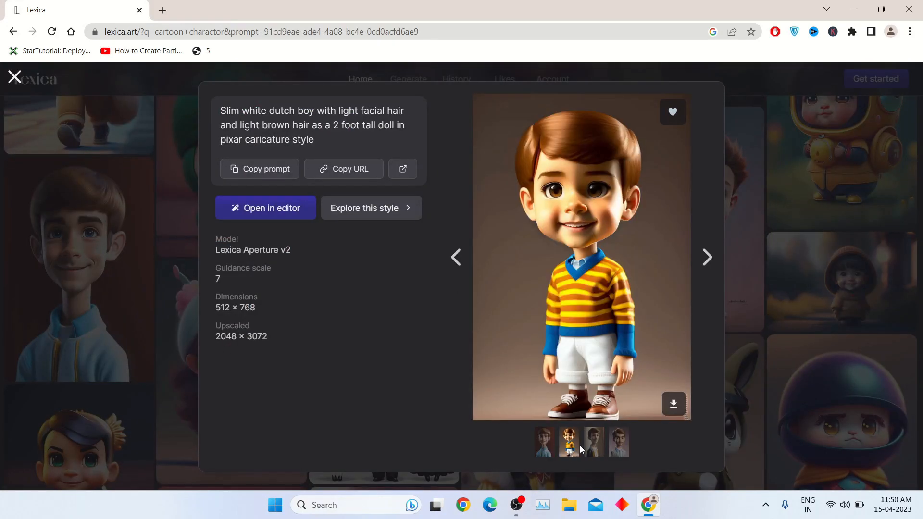
click(592, 444)
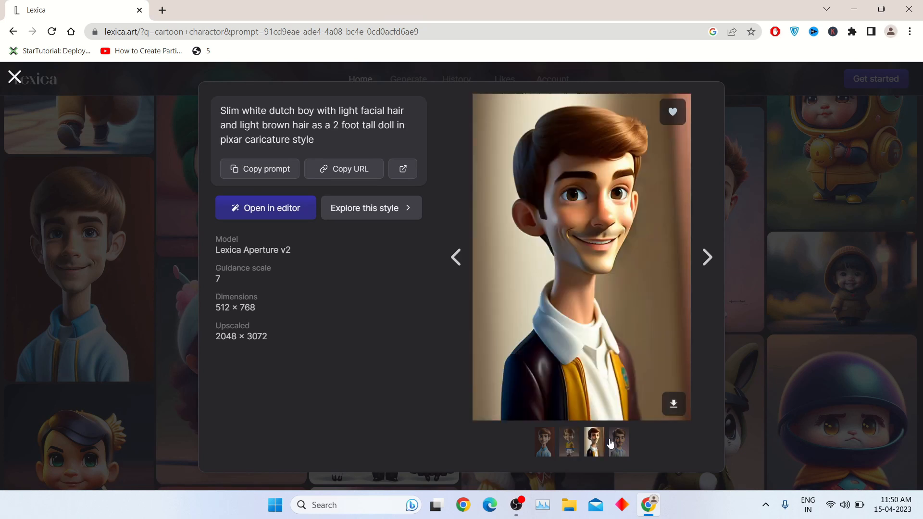
click(611, 442)
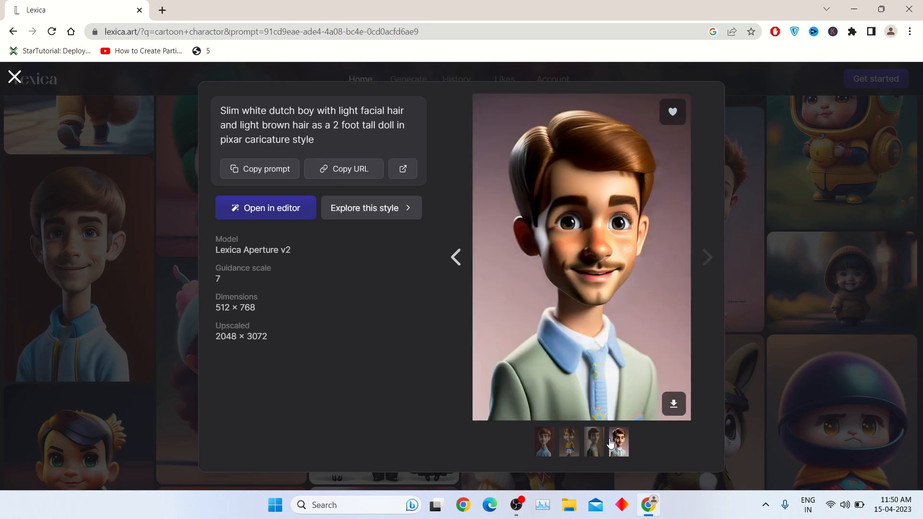
click(540, 452)
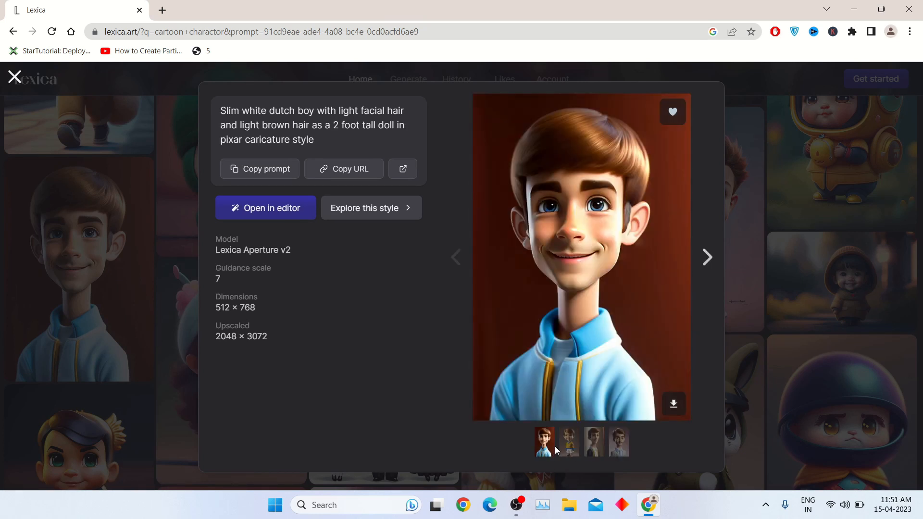
click(672, 412)
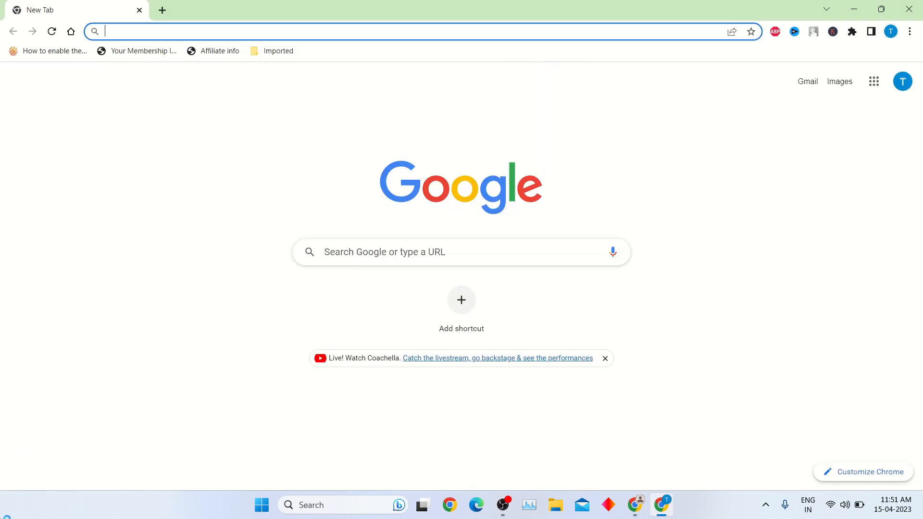
Search Google for "did ai" and open the D-ID website from the results.
text(did ai)
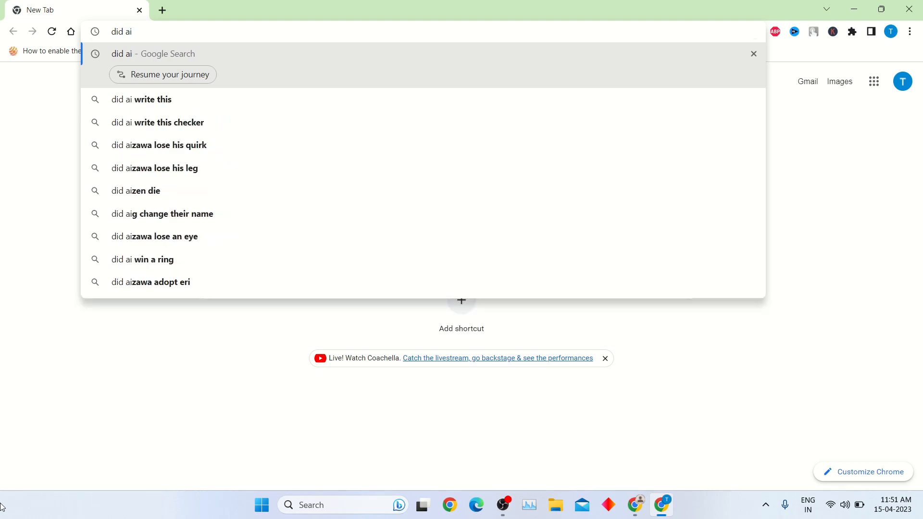
key(Return)
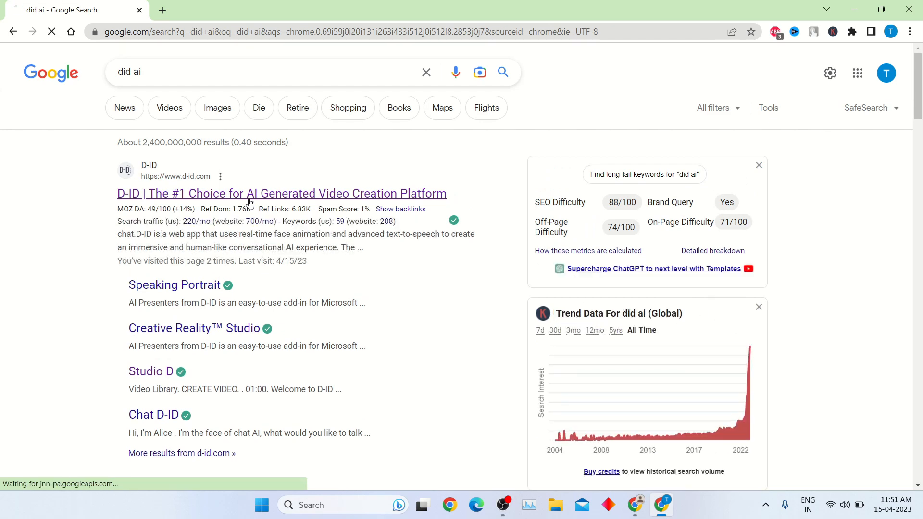
click(250, 203)
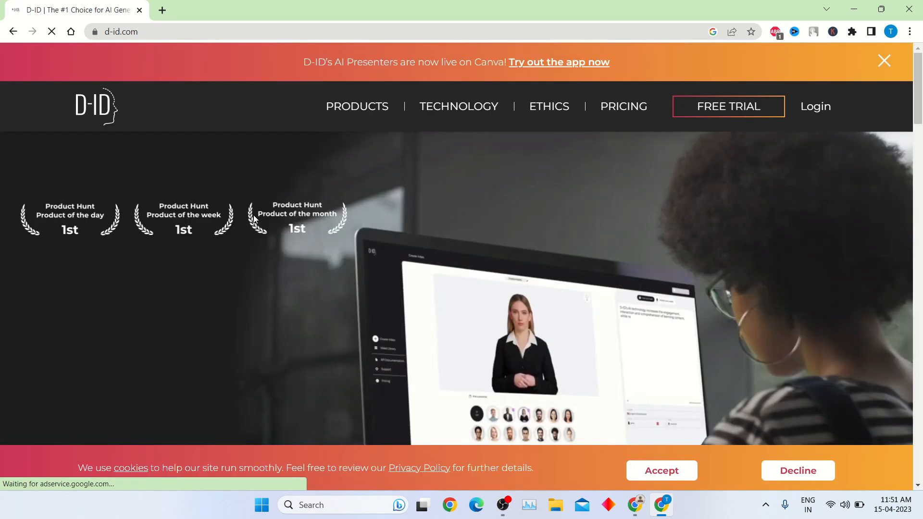
Find the offer to create free AI videos on the D-ID homepage and open the studio from it.
scroll(324, 241, down, 10)
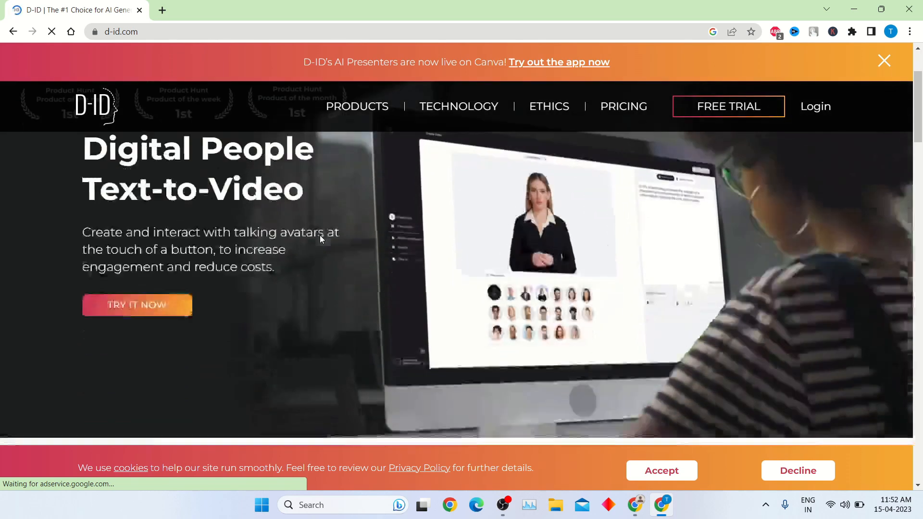
scroll(294, 283, down, 5)
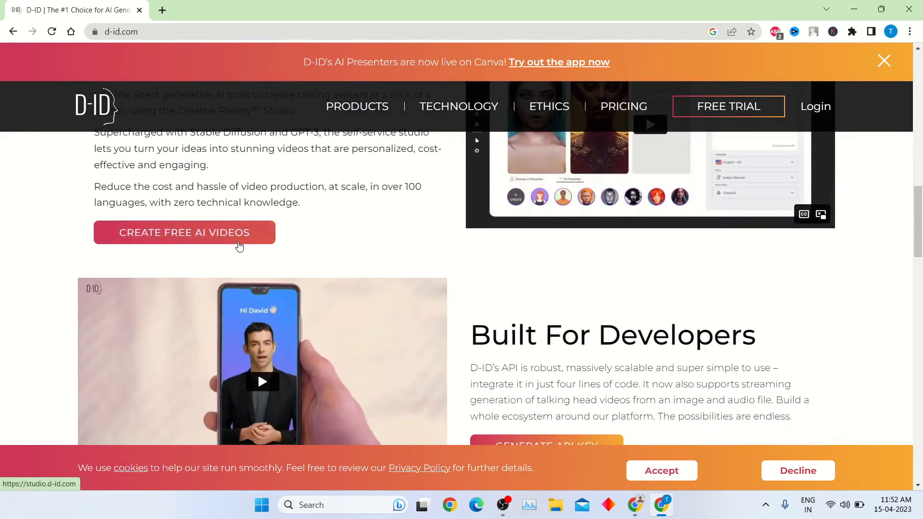
click(240, 246)
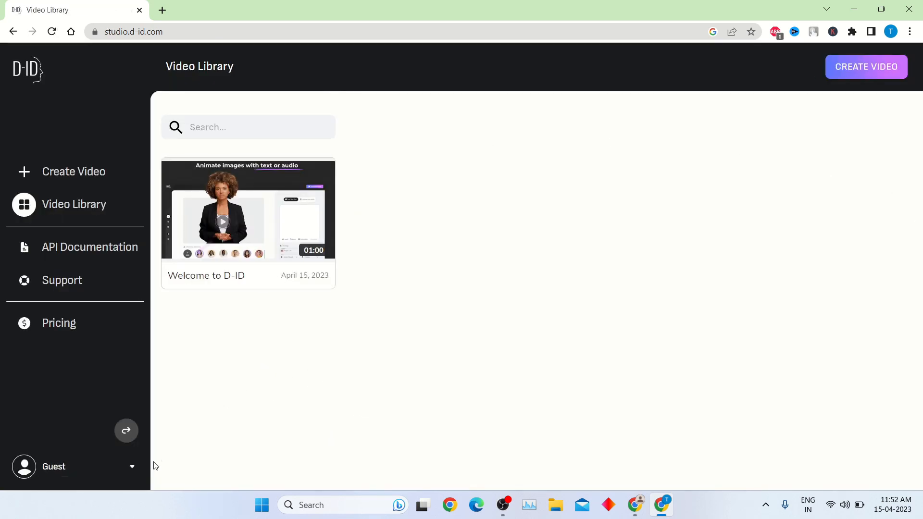
Log in to the D-ID studio from the guest account using Google sign-in.
click(133, 468)
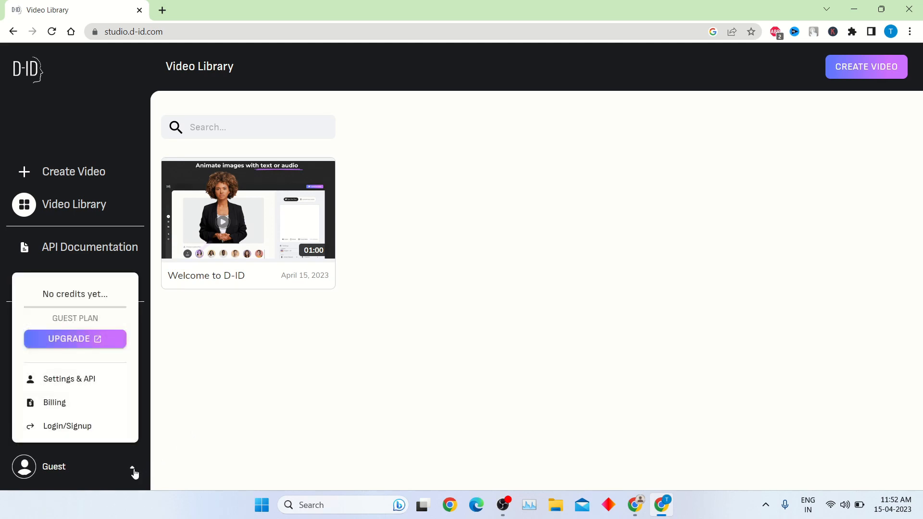
click(101, 435)
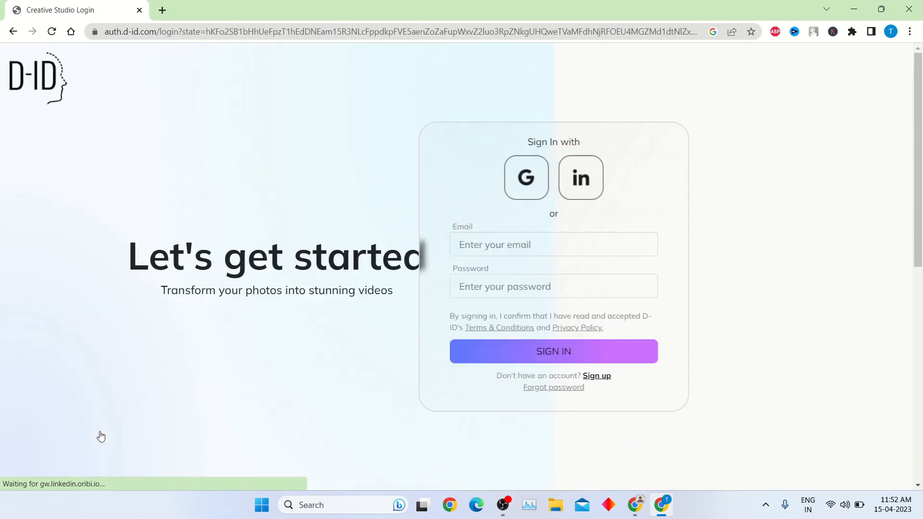
click(544, 199)
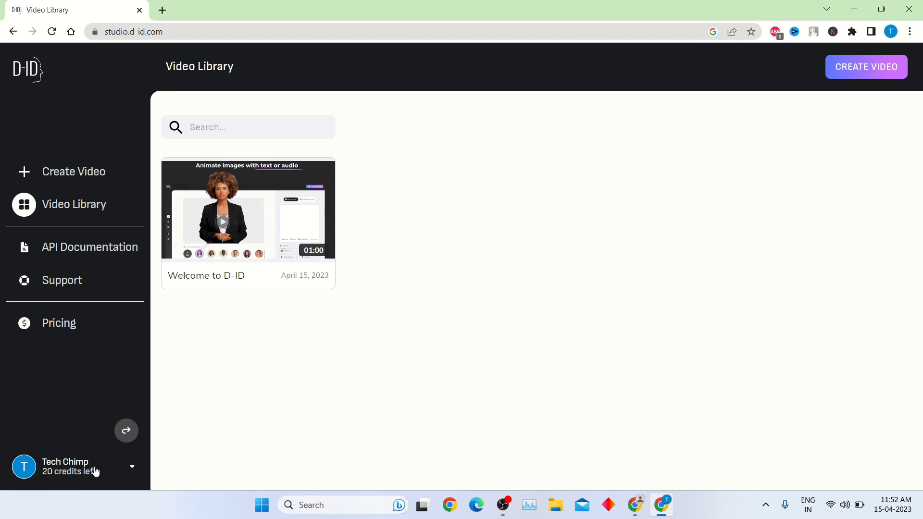
Start a new video and add the Desktop image "slim white dutch boy with light facial hair and li" as its presenter.
click(106, 184)
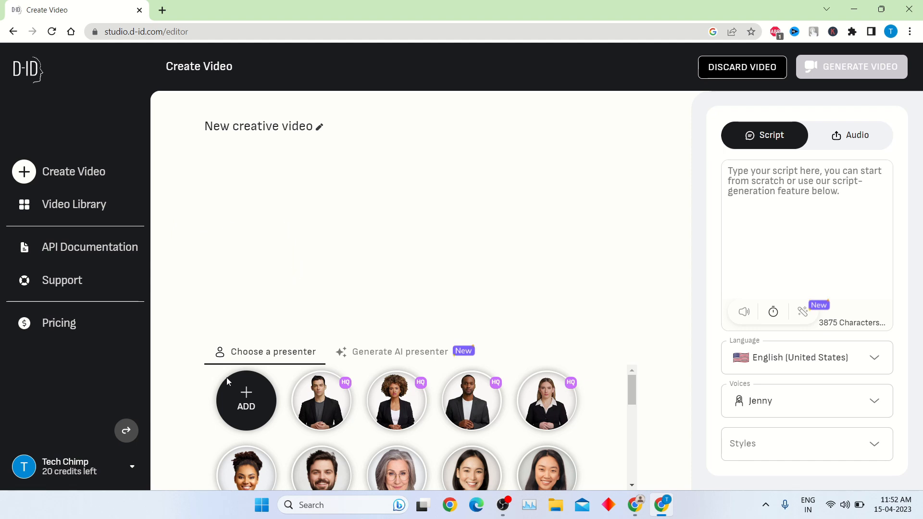
mouse_move(248, 415)
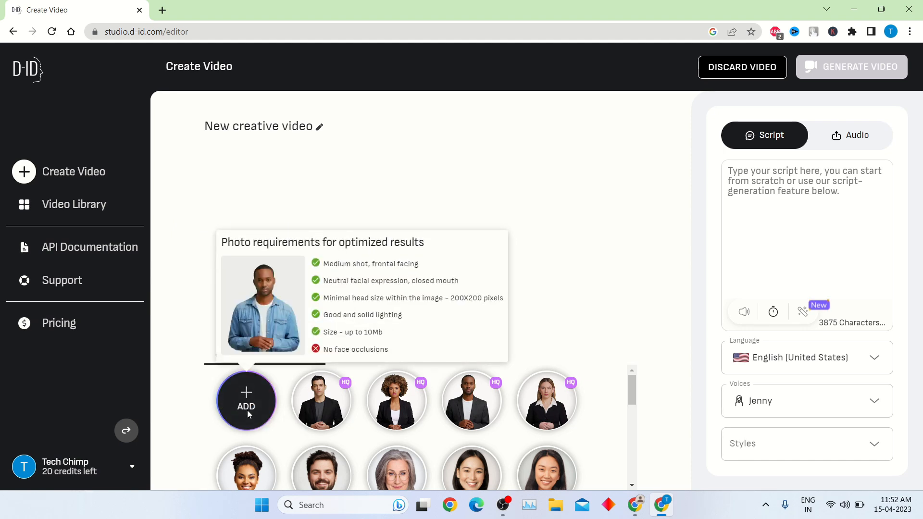
click(247, 411)
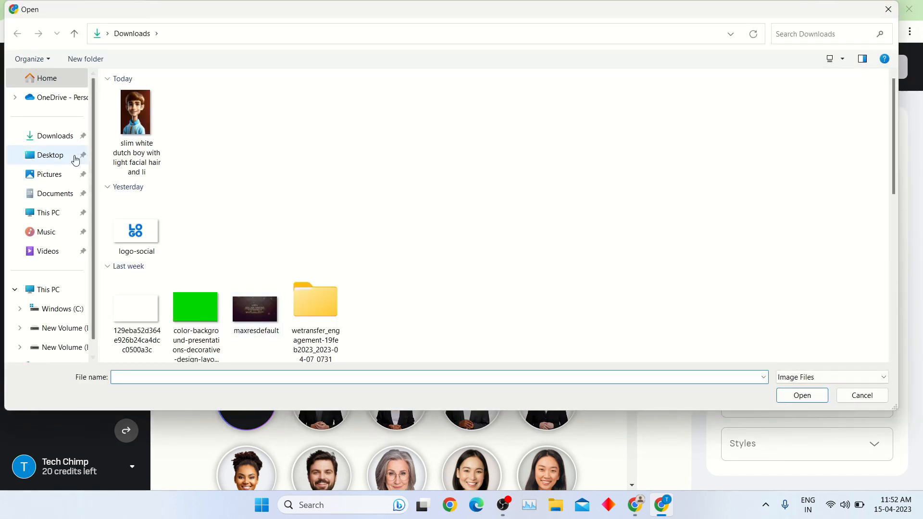
click(58, 160)
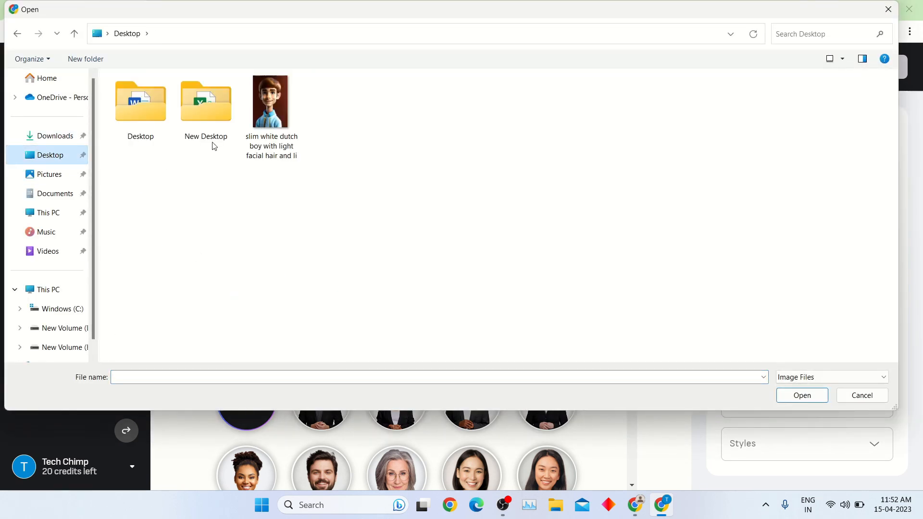
click(268, 120)
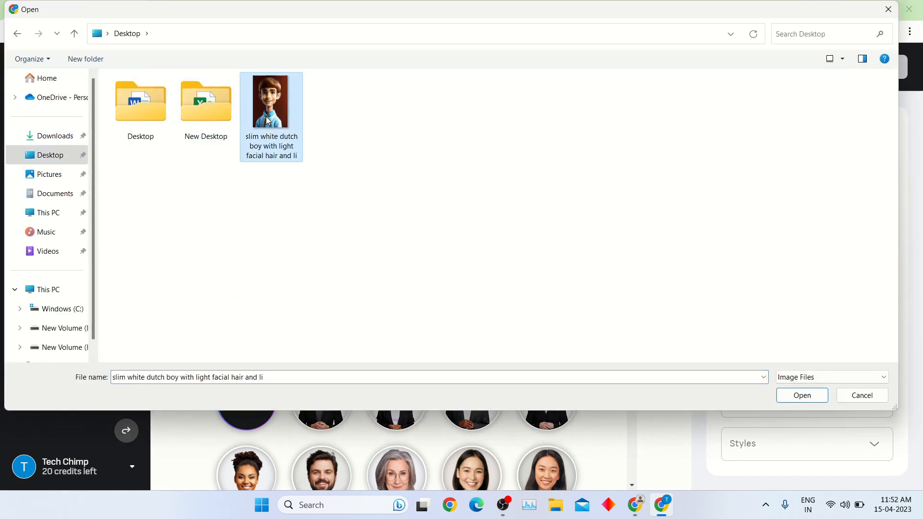
click(802, 402)
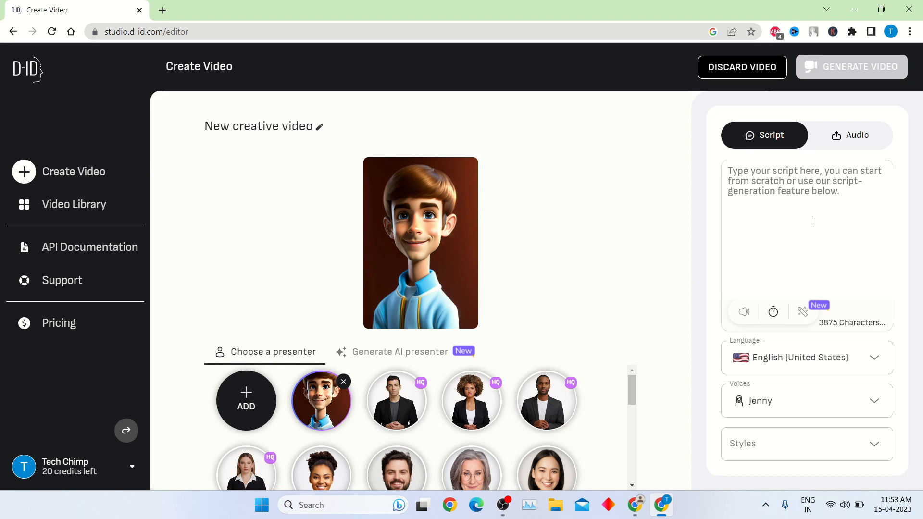
Check the audio upload option, then return to the script and enter "Hello Guys Welcome Back To My Youtube Channel ,".
click(851, 139)
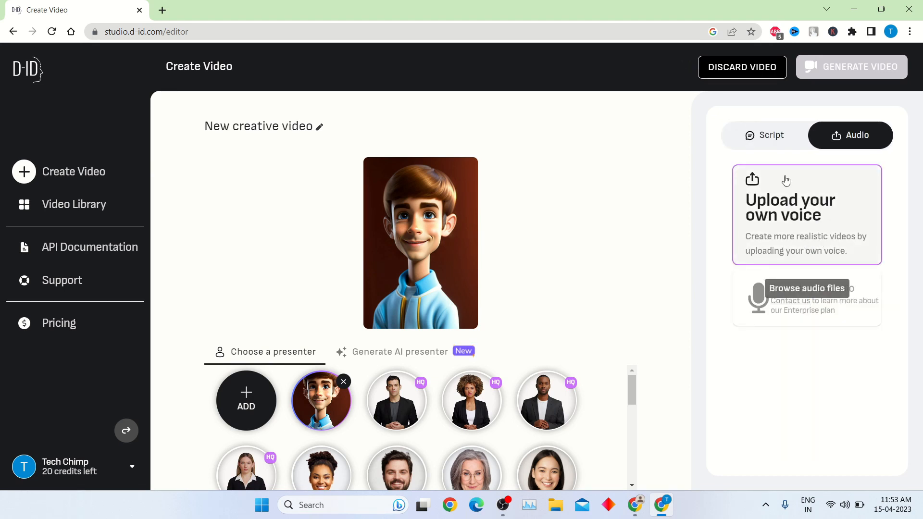
click(775, 139)
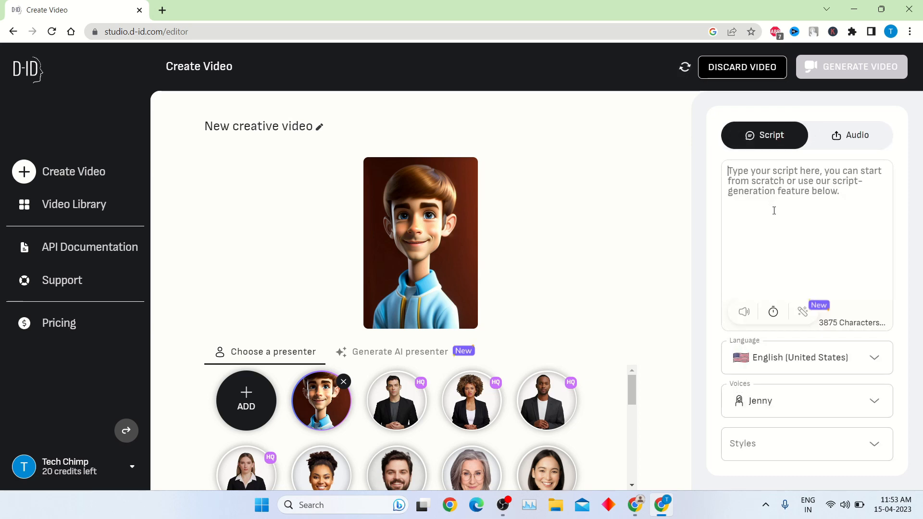
text(Hell)
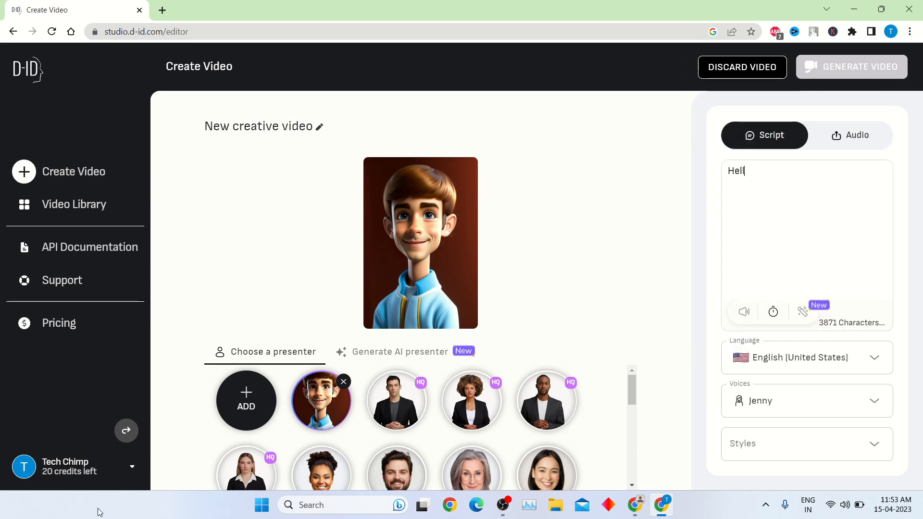
text(o Guys )
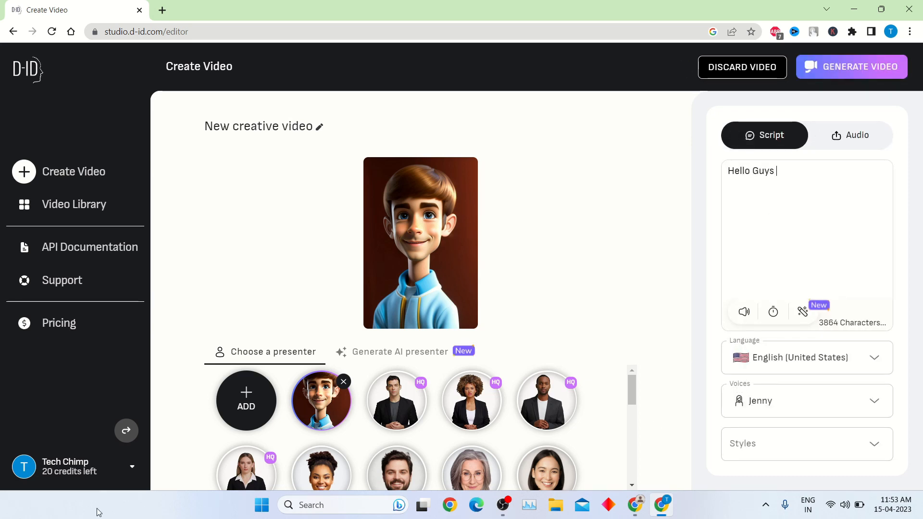
text(Welcome Back )
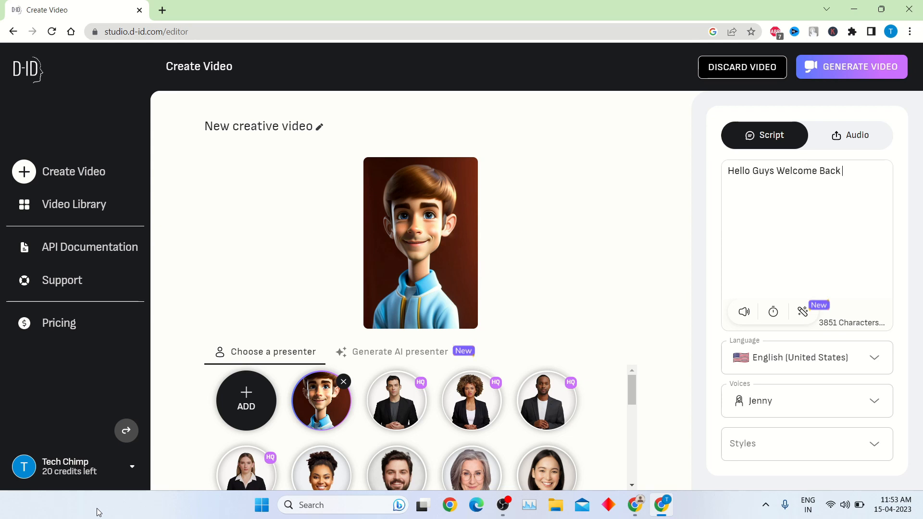
text(To My )
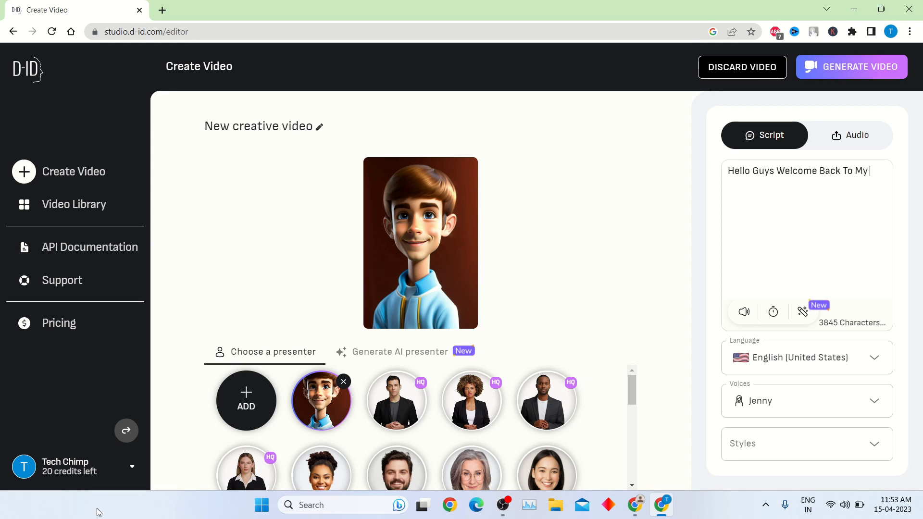
text(Youtube Channel ,)
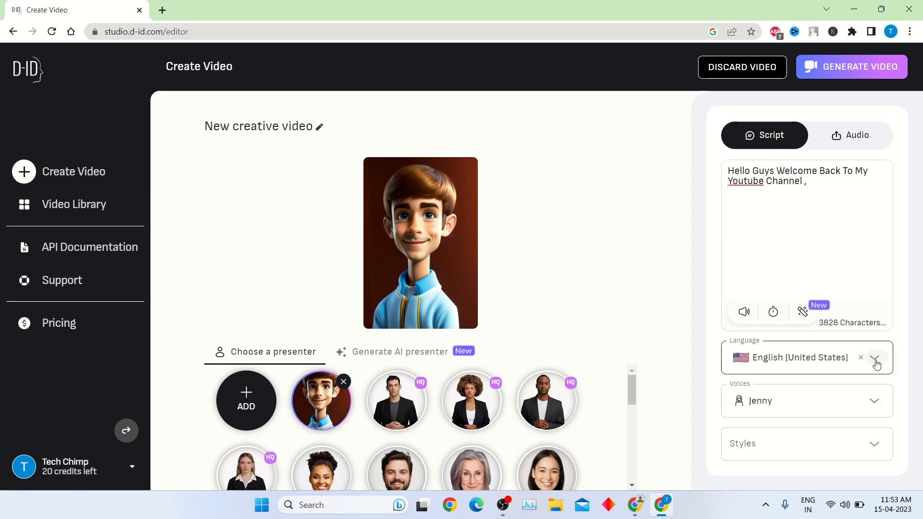
Browse the script language options and keep English (United States) selected.
click(875, 359)
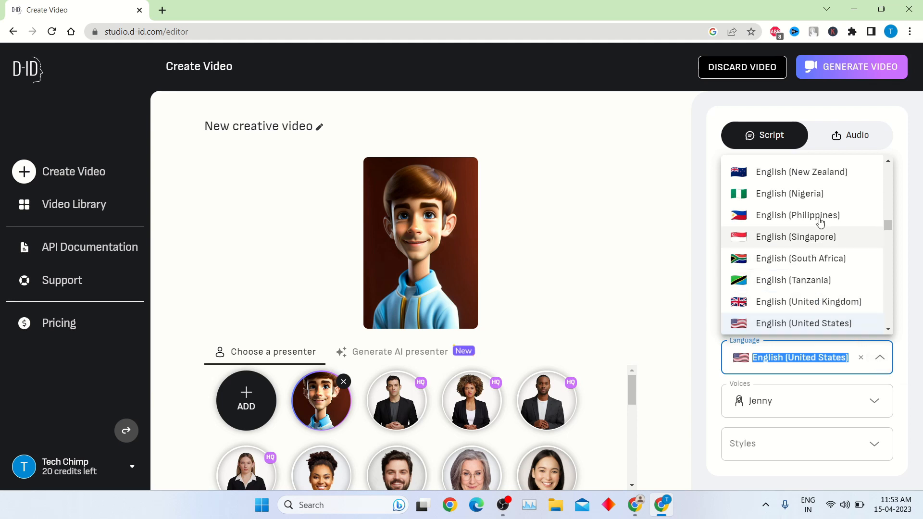
scroll(822, 270, down, 1)
scroll(820, 271, down, 2)
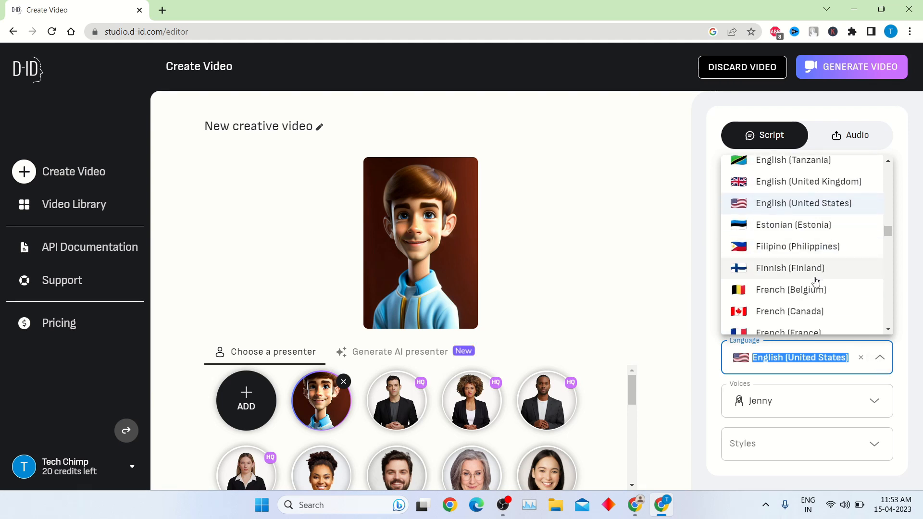
scroll(817, 271, up, 1)
click(817, 271)
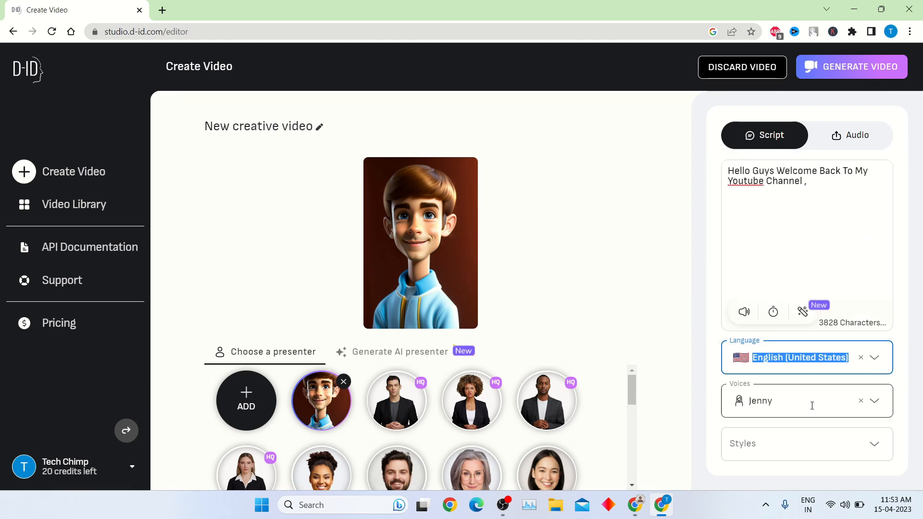
Set the script's voice to the male voice Guy and its speaking style to excited.
click(876, 402)
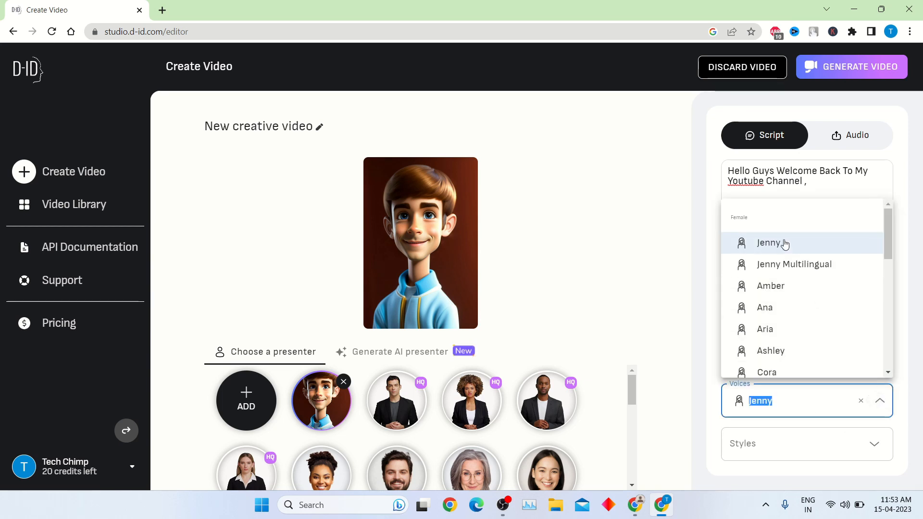
scroll(783, 323, down, 2)
scroll(788, 335, down, 3)
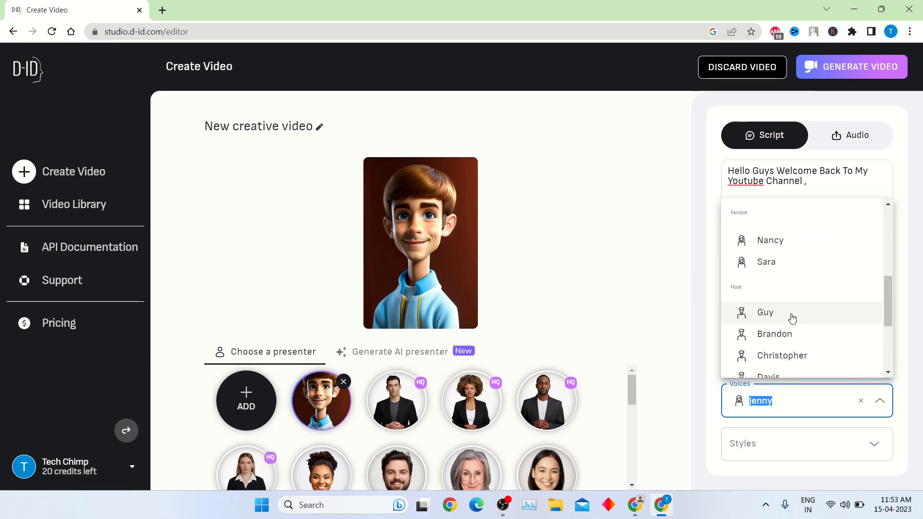
click(797, 318)
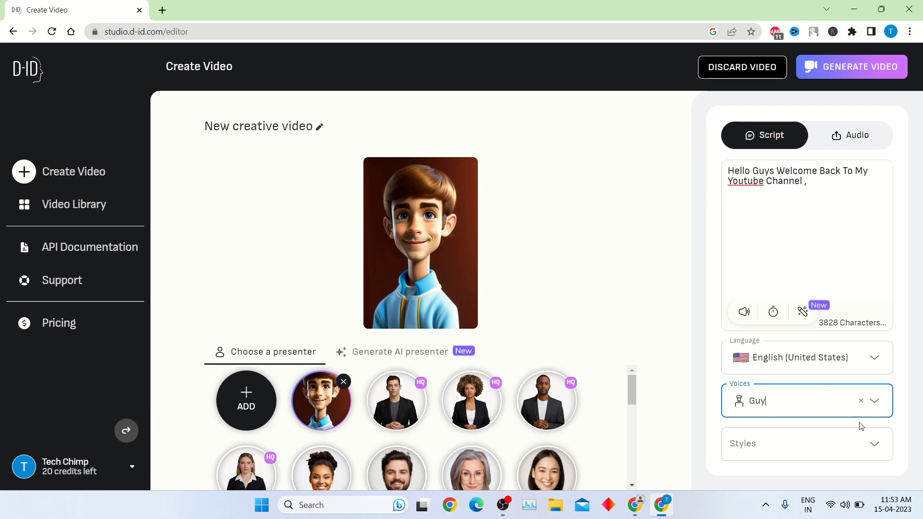
click(875, 446)
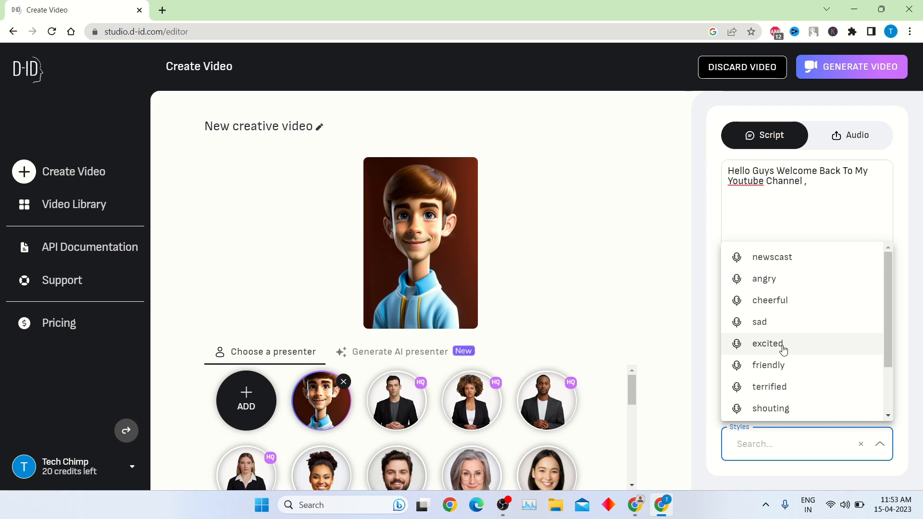
click(783, 350)
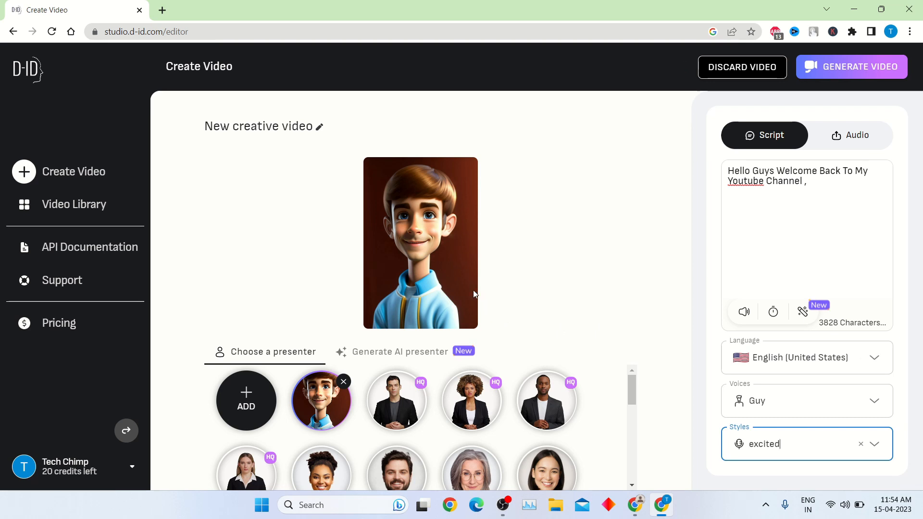
Generate the cartoon avatar video and play it from the video library.
click(855, 73)
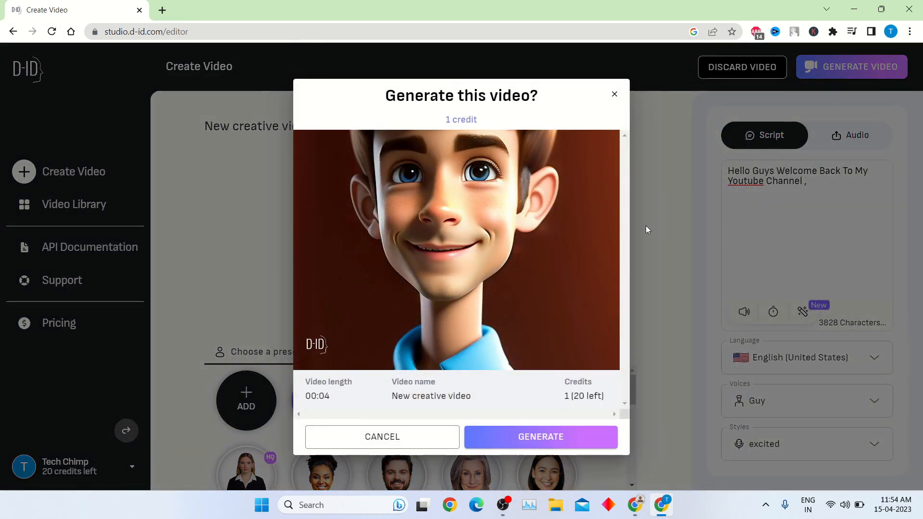
click(528, 442)
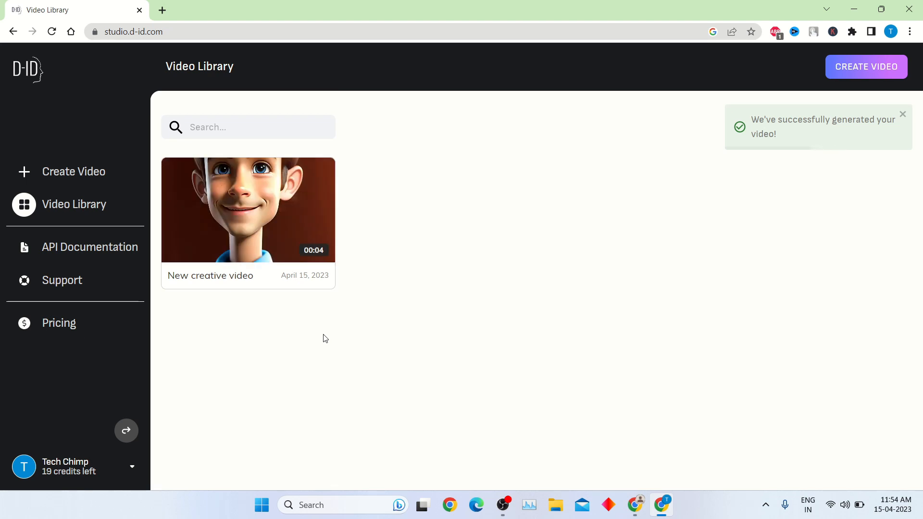
mouse_move(300, 246)
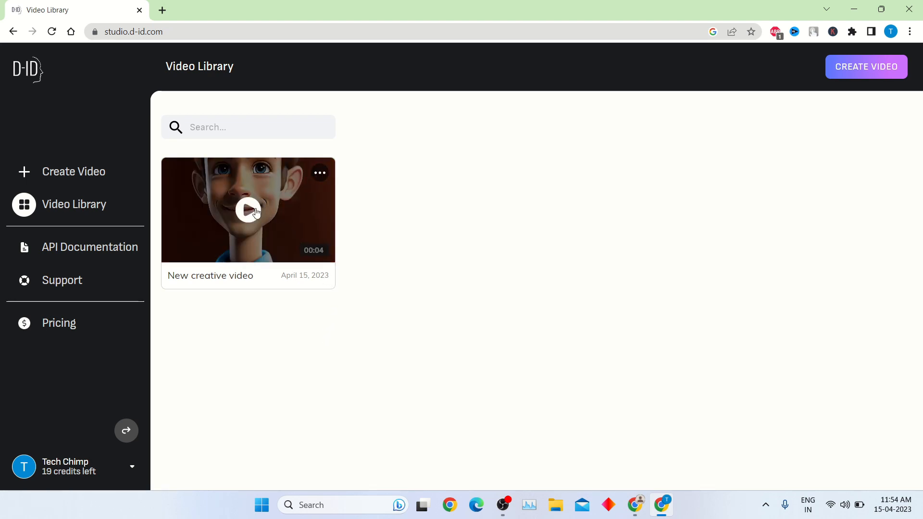
click(252, 215)
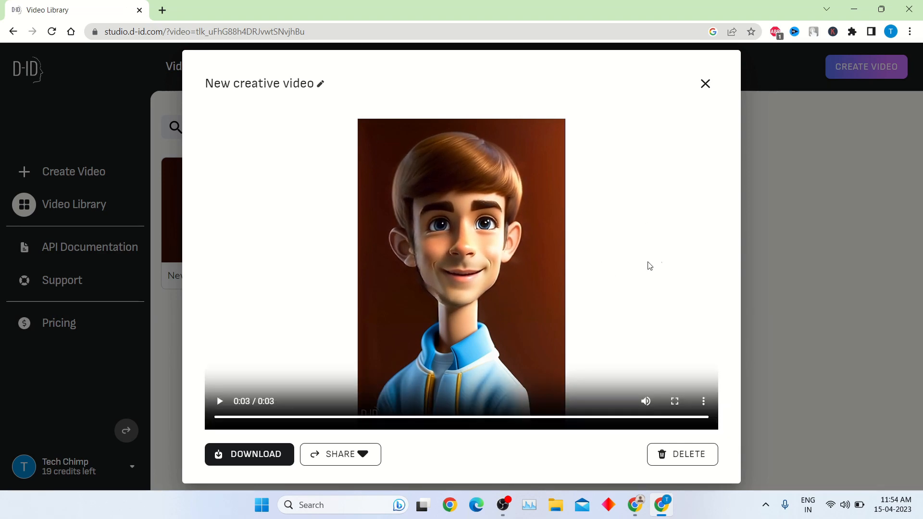
Download the cartoon avatar video and close its preview.
click(703, 85)
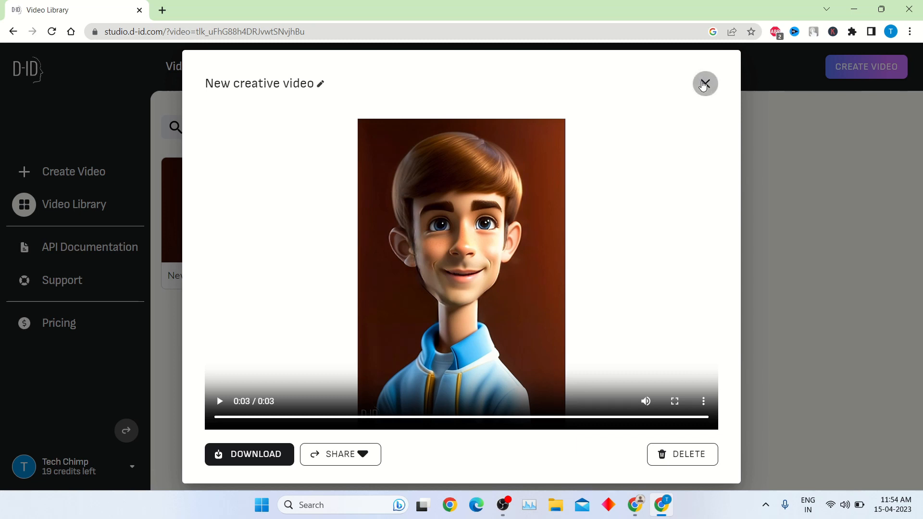
click(271, 466)
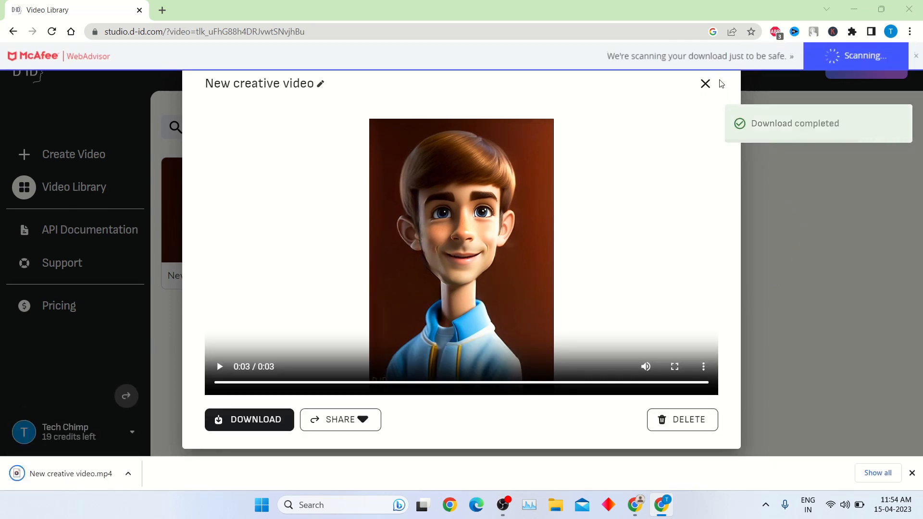
click(704, 84)
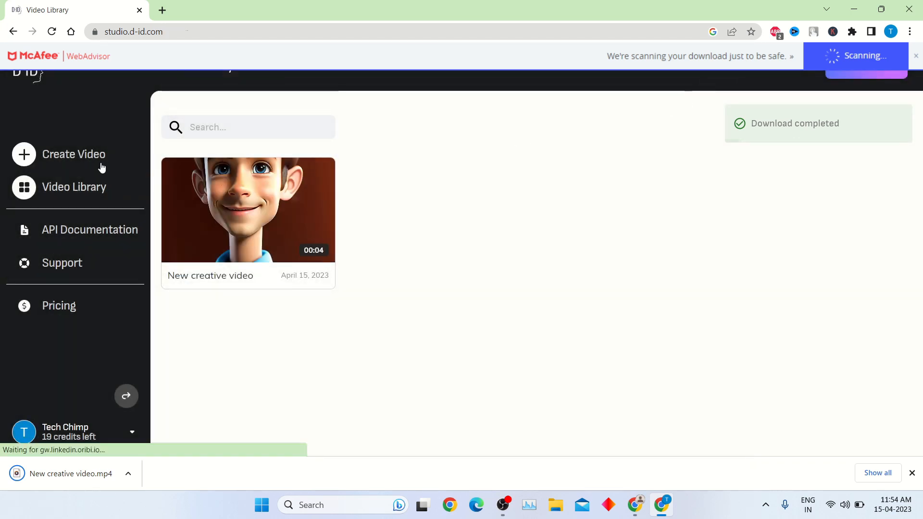
Start a video with the first HQ male presenter and the script "If You Want To Create AI Cartoon Like This , Then Watch Full Video".
click(101, 166)
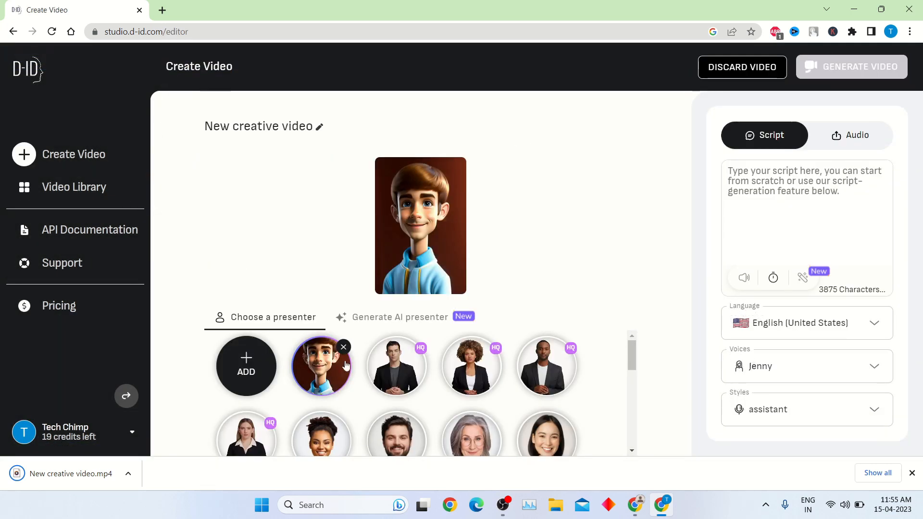
click(399, 378)
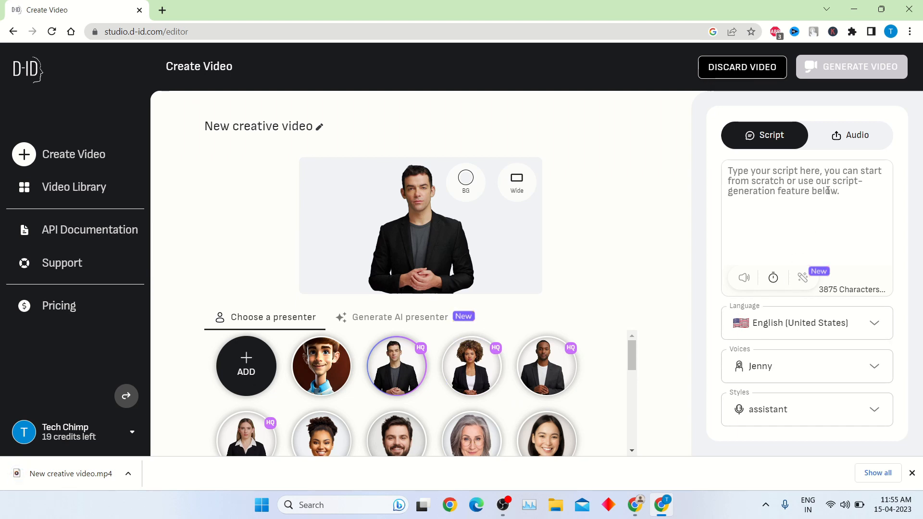
text(If You W)
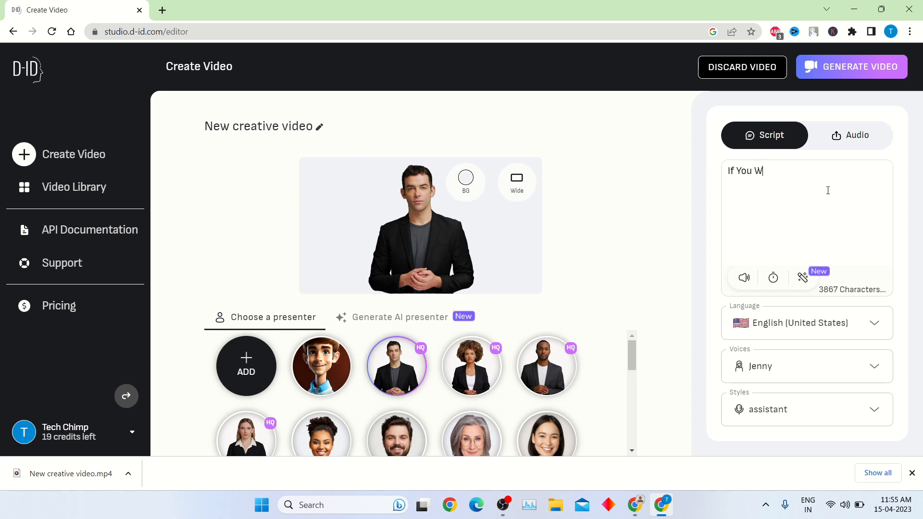
text(ant To )
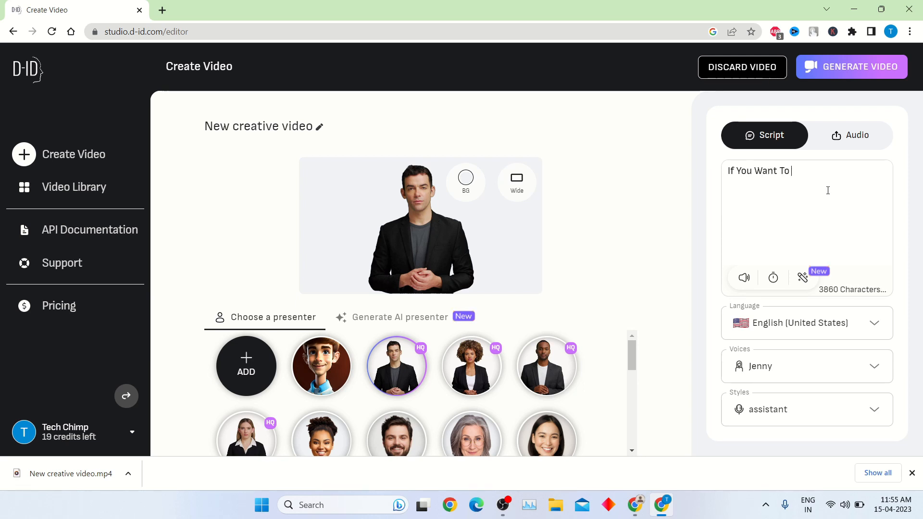
text(Create )
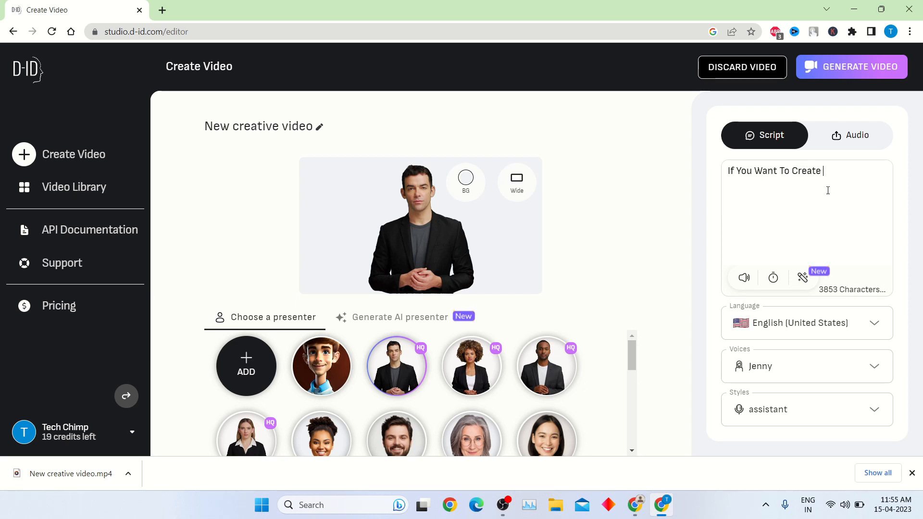
text(AI Car)
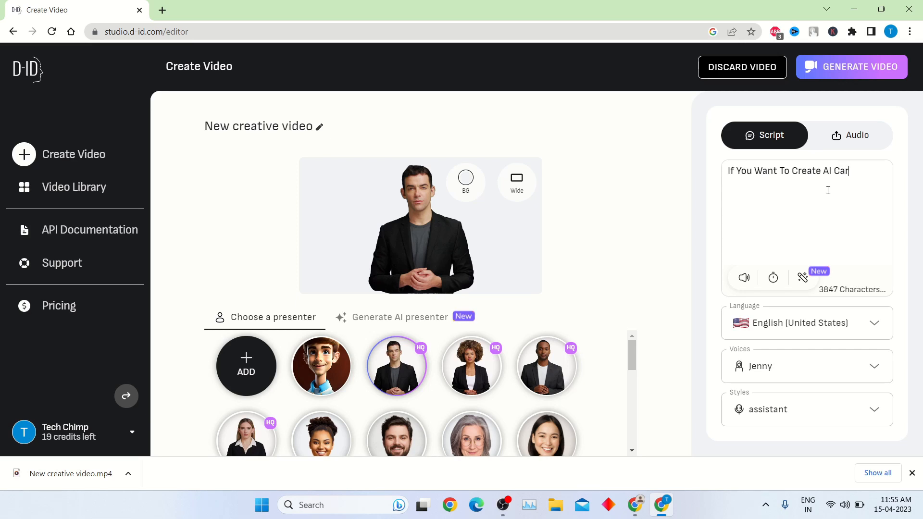
text(toon Like T)
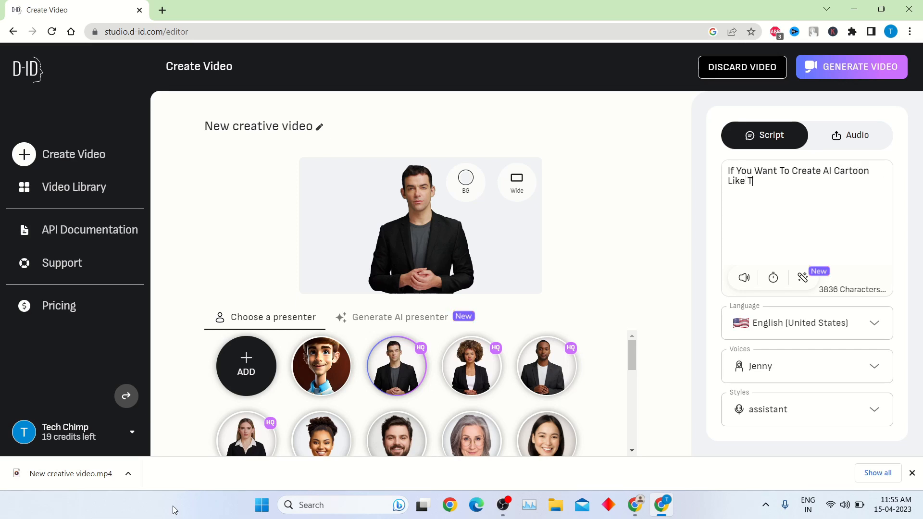
text(his , Then )
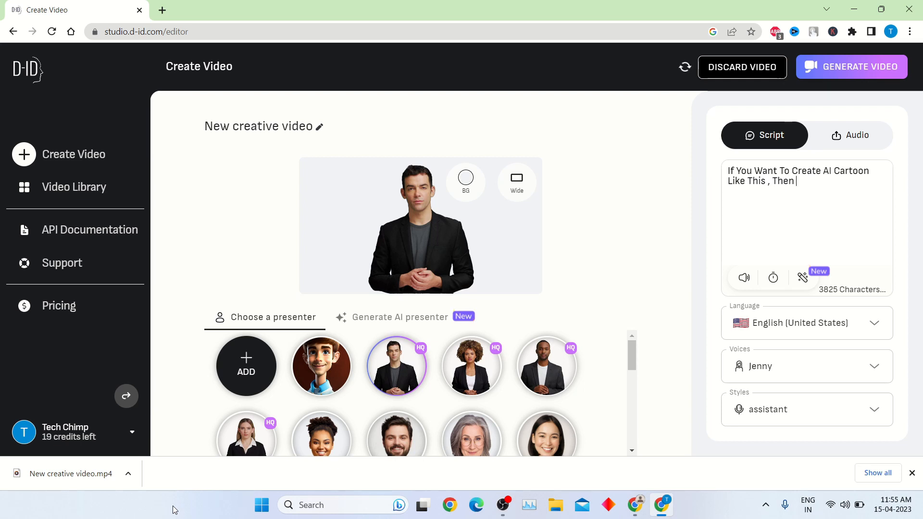
text(Watch Fu)
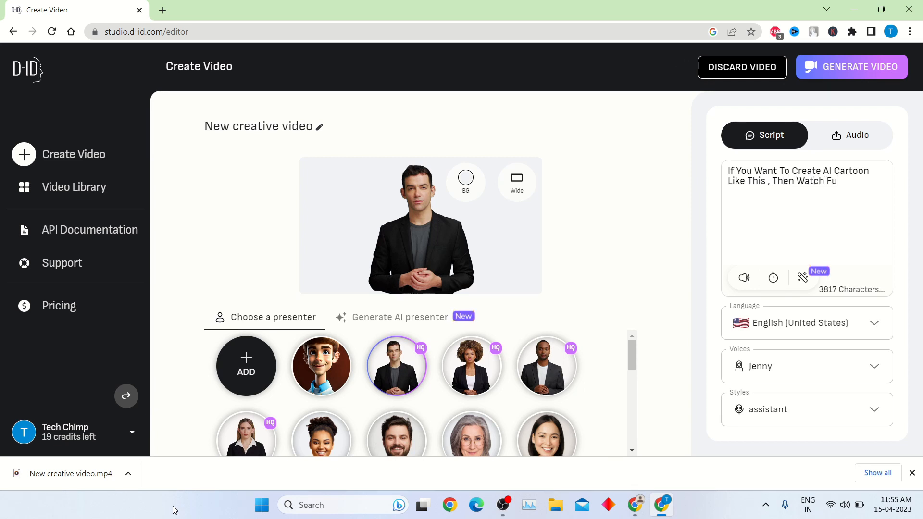
text(ll Video)
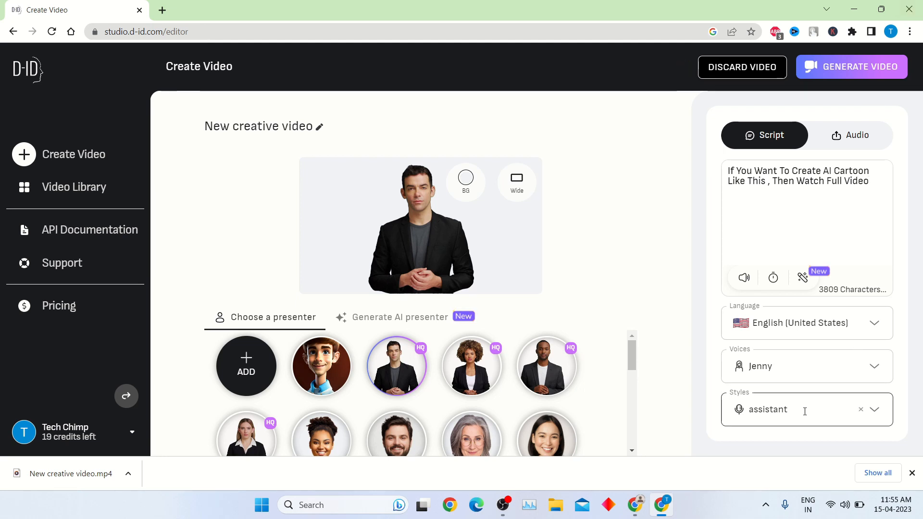
Set the voice to the male voice Brandon and listen to the script with it.
click(875, 370)
scroll(848, 314, down, 5)
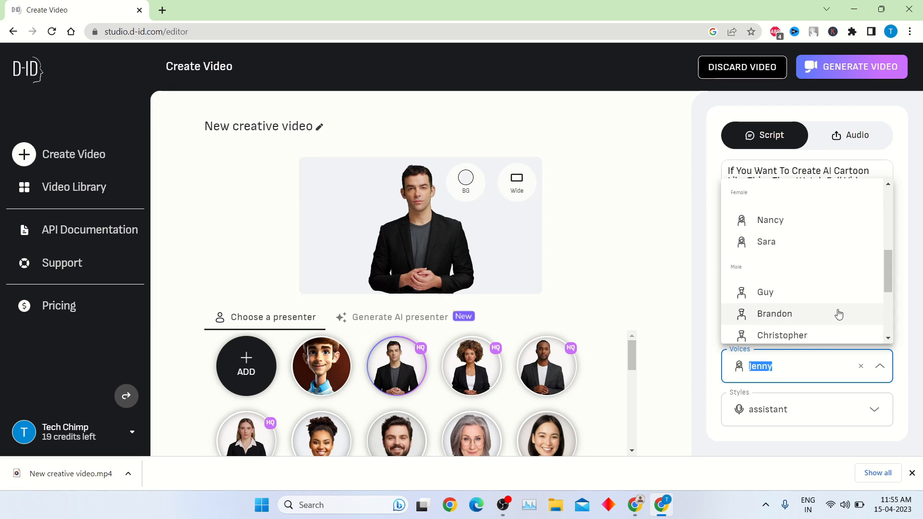
click(839, 314)
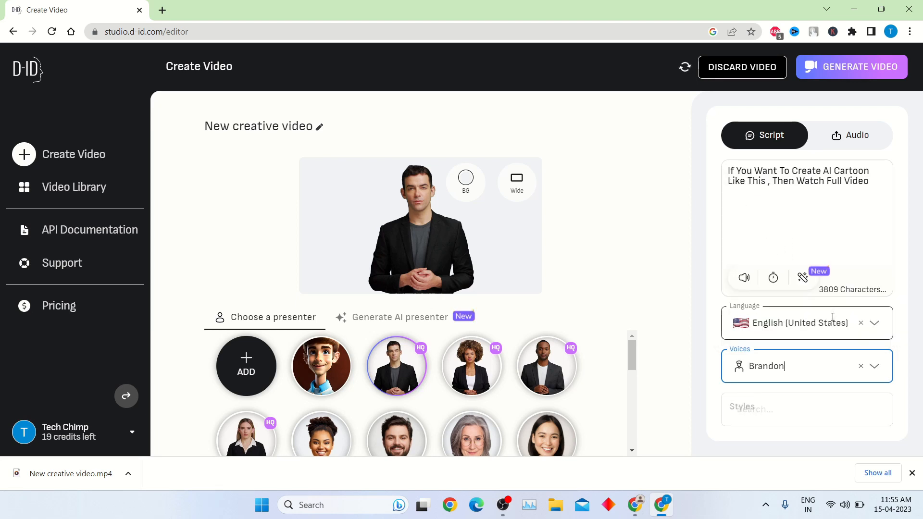
click(745, 280)
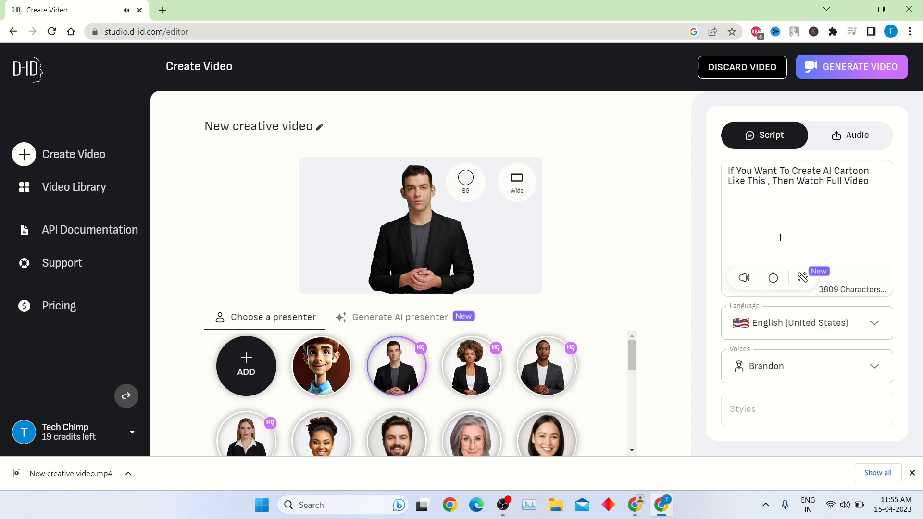
Generate the video of the man in the black blazer and confirm the use of 1 credit.
click(855, 79)
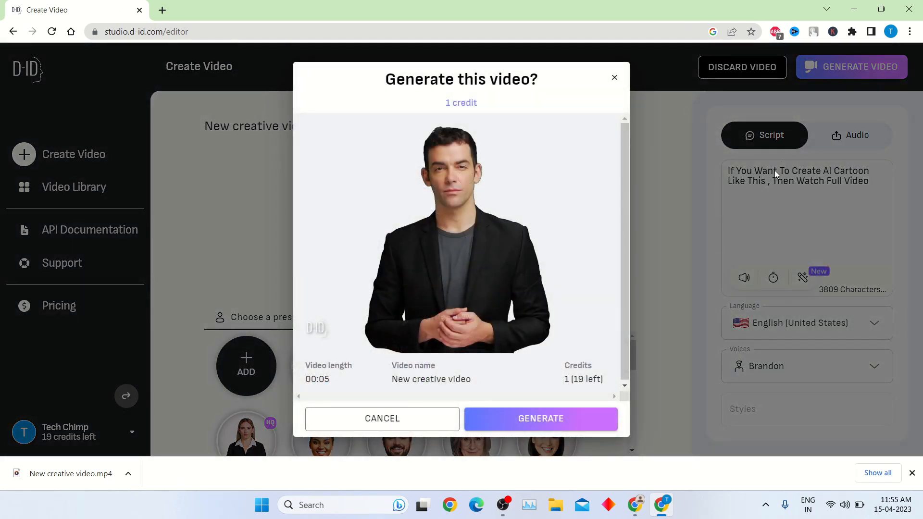
click(546, 424)
click(543, 426)
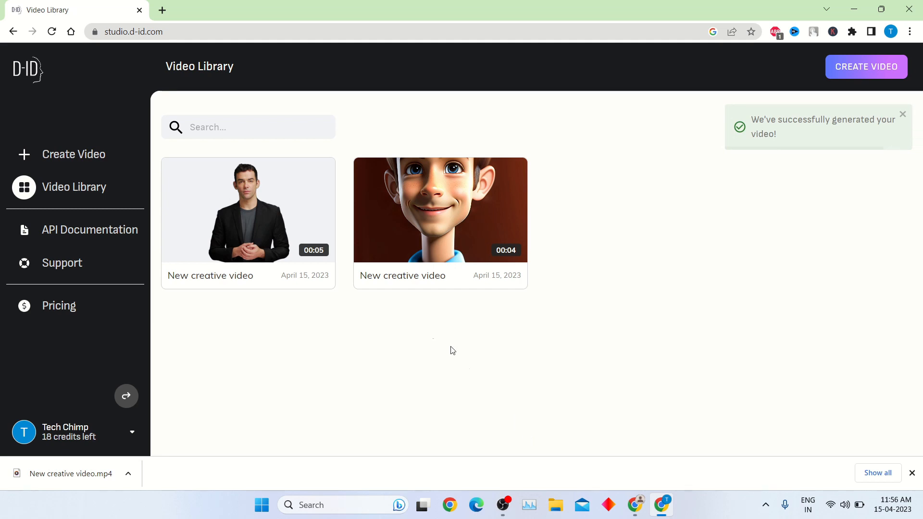
Play the video of the man in the black blazer, then download it and close its preview.
mouse_move(300, 240)
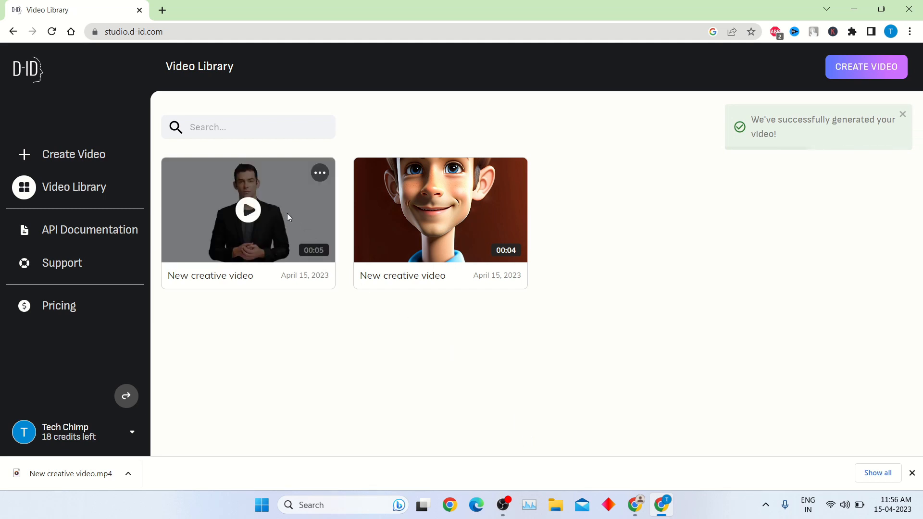
click(246, 214)
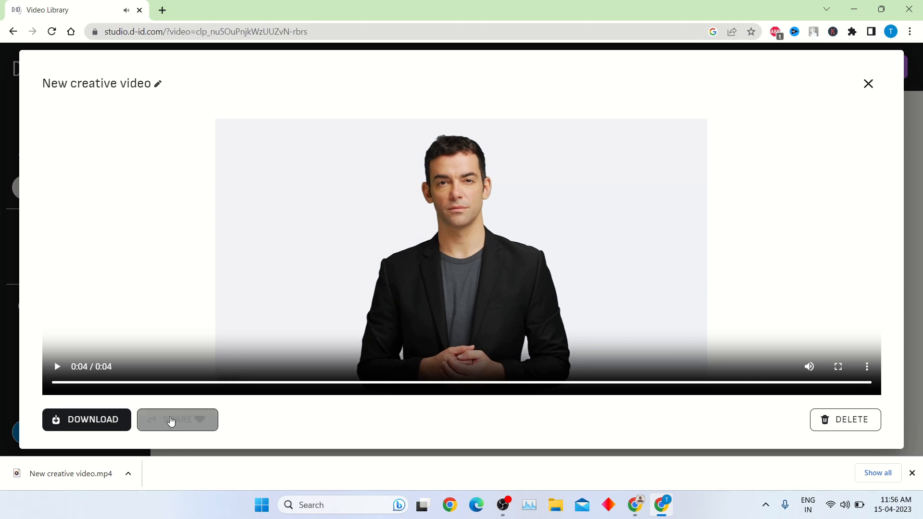
click(106, 422)
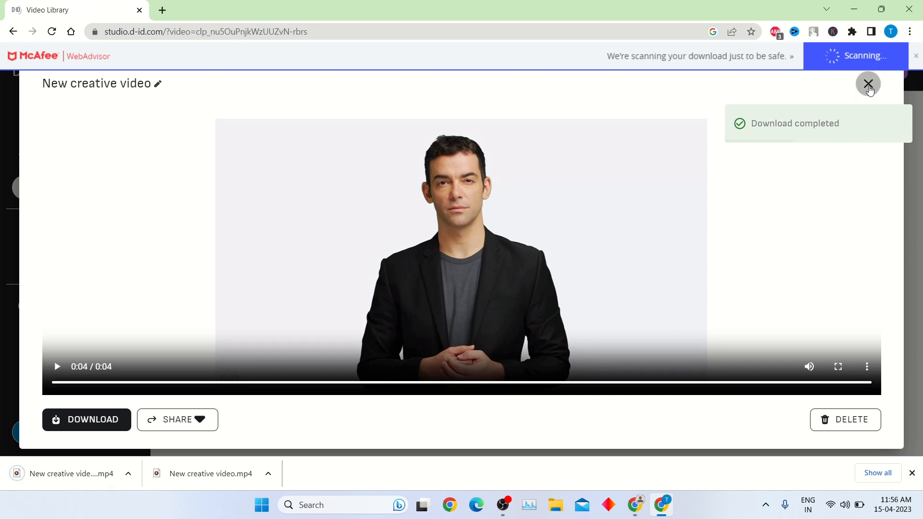
click(869, 86)
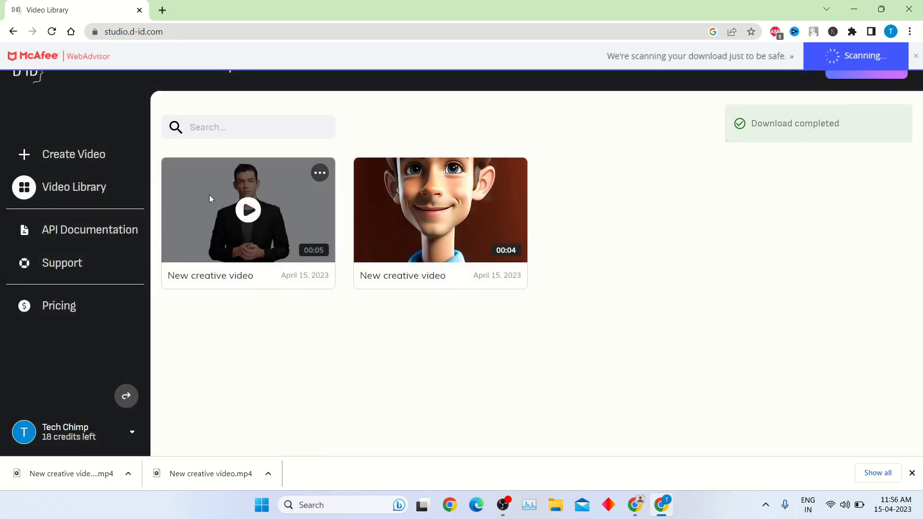
Start a video with the HQ curly-haired woman presenter and the script "Thanks For Watching My Video , Please Subscribe My Channel For Latest Updates".
click(73, 156)
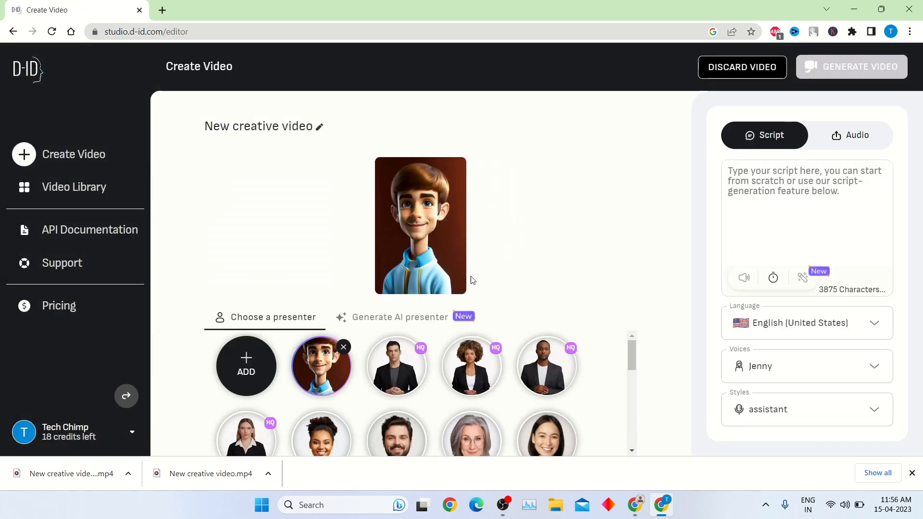
click(464, 367)
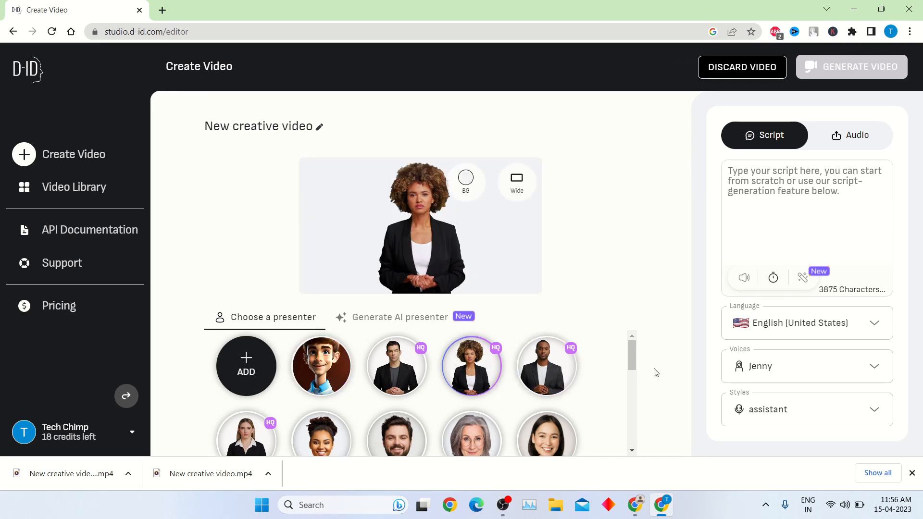
text(Th)
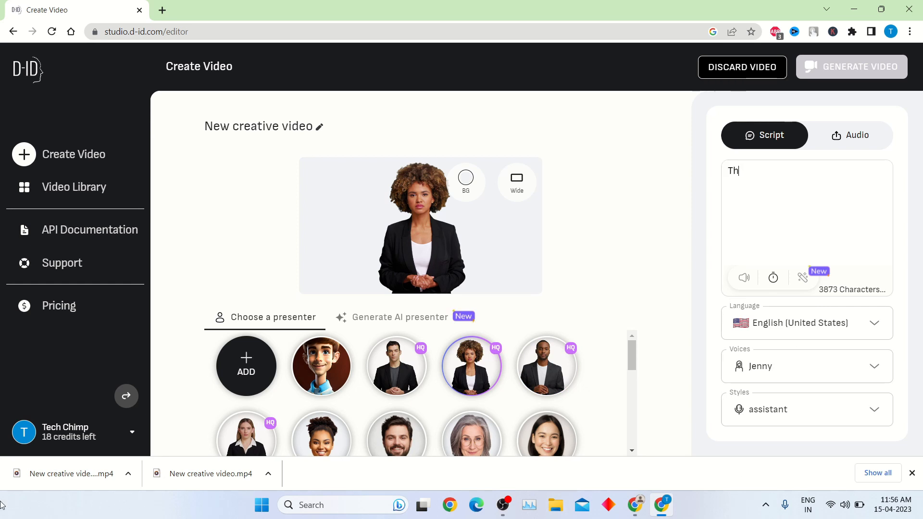
text(anks For W)
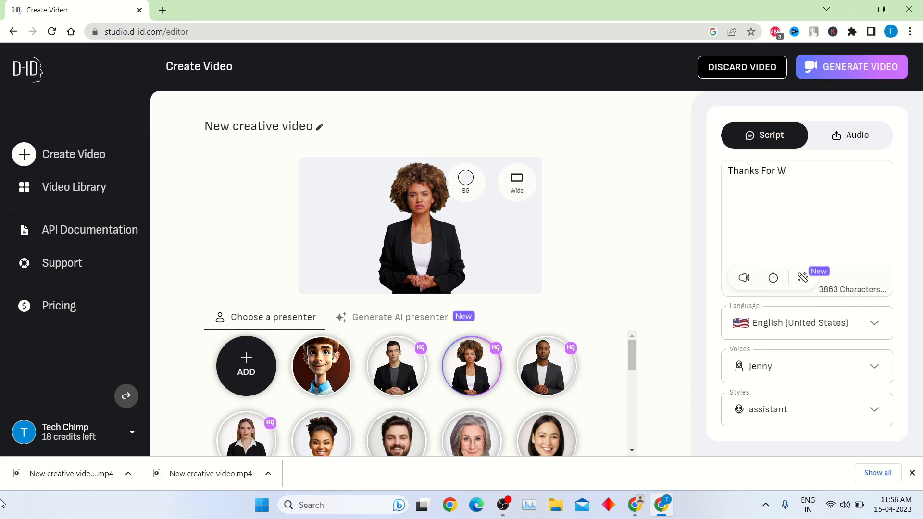
text(atching My )
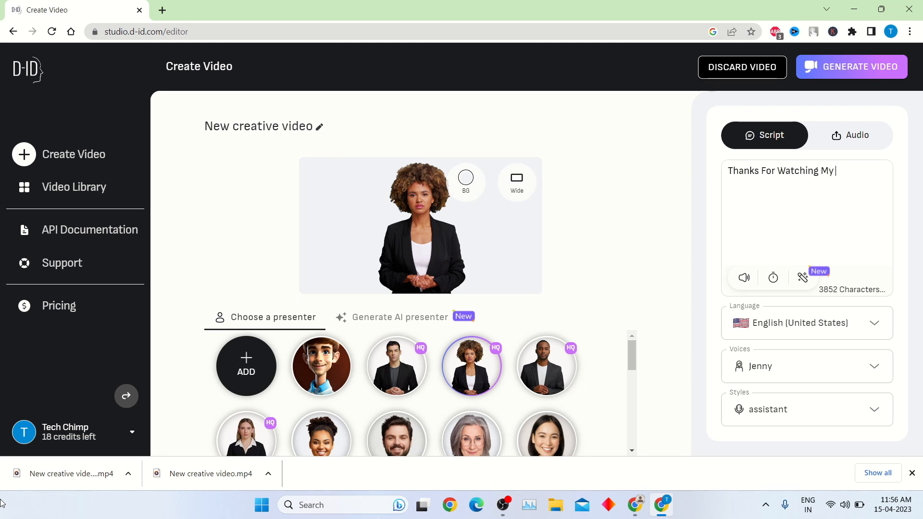
text(Video , )
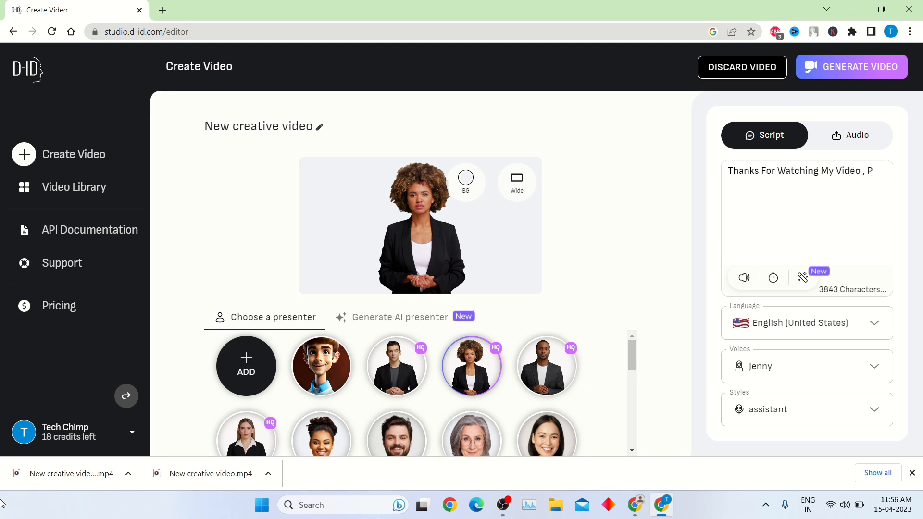
text(Please )
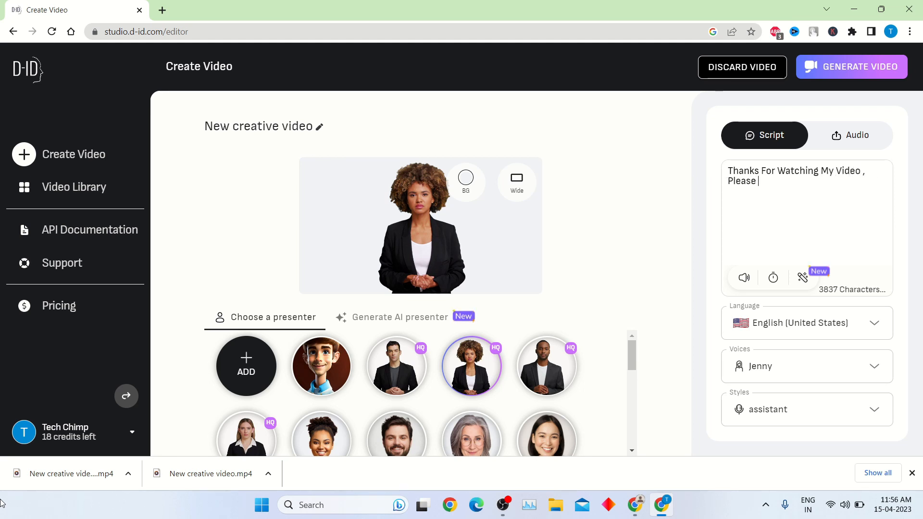
text(Subscri)
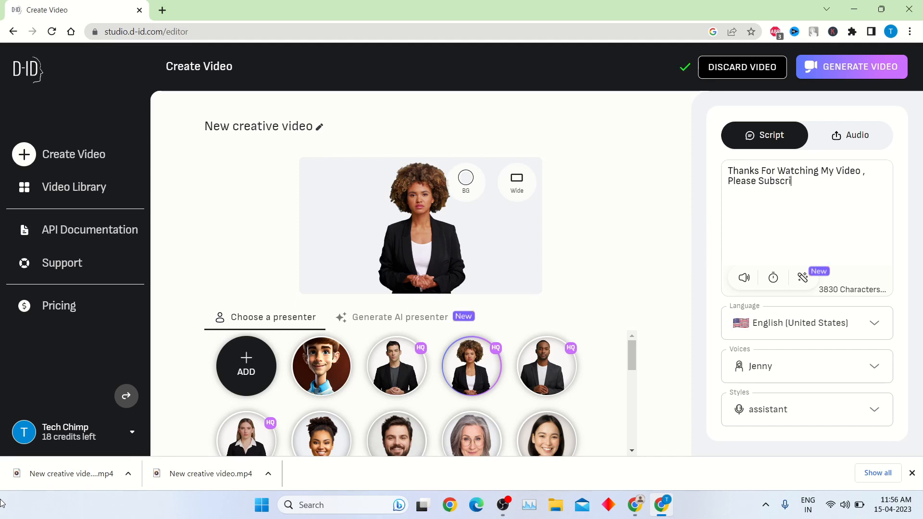
text(be My Chann)
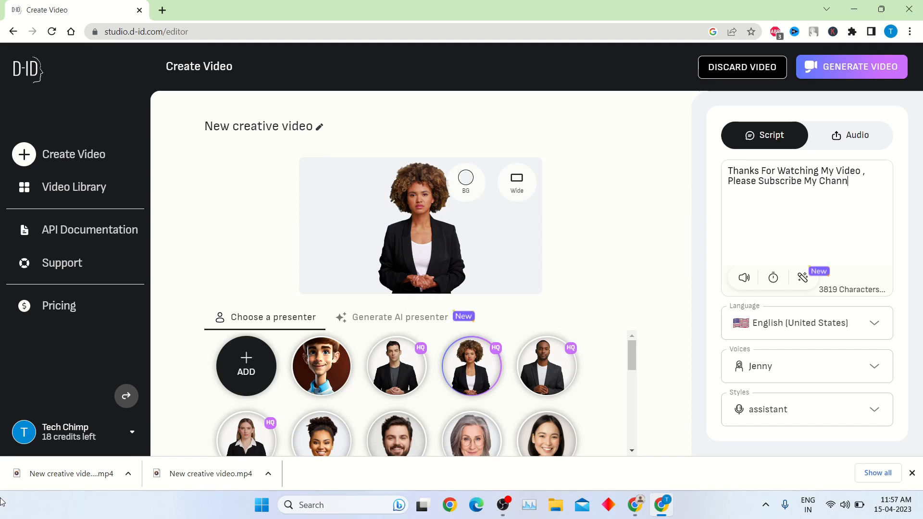
text(el For Latest)
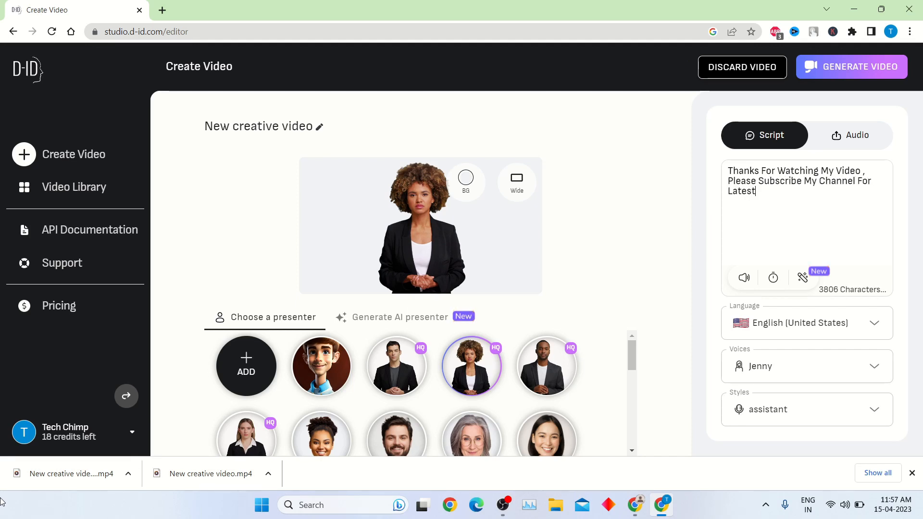
text( Updates)
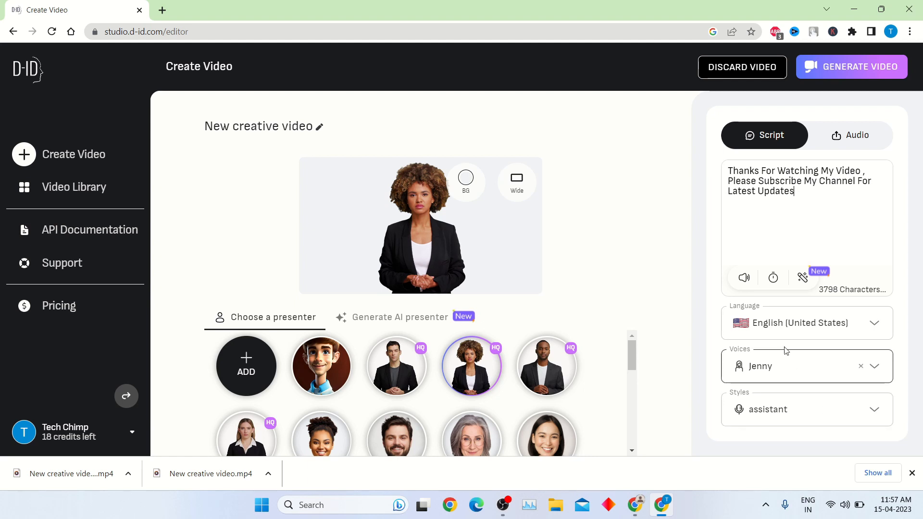
Listen to the script, then generate the video of the curly-haired woman and confirm the use of 1 credit.
click(741, 281)
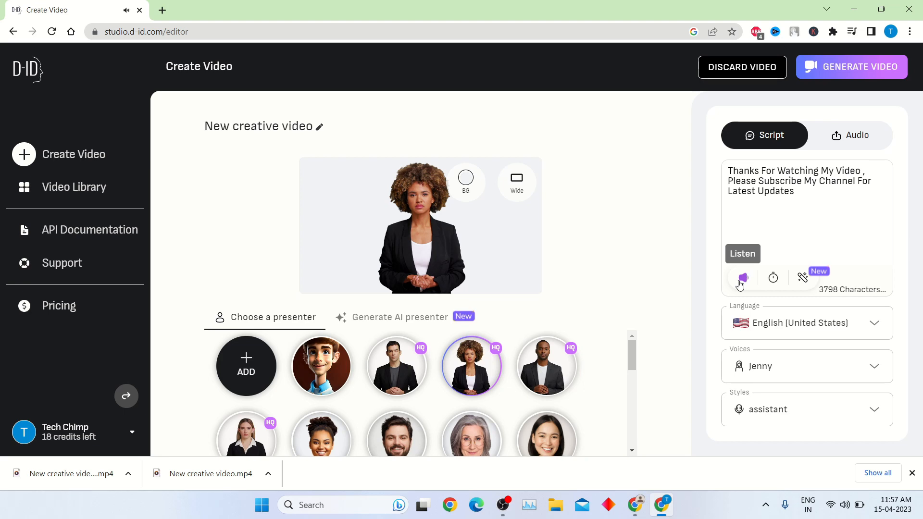
click(836, 74)
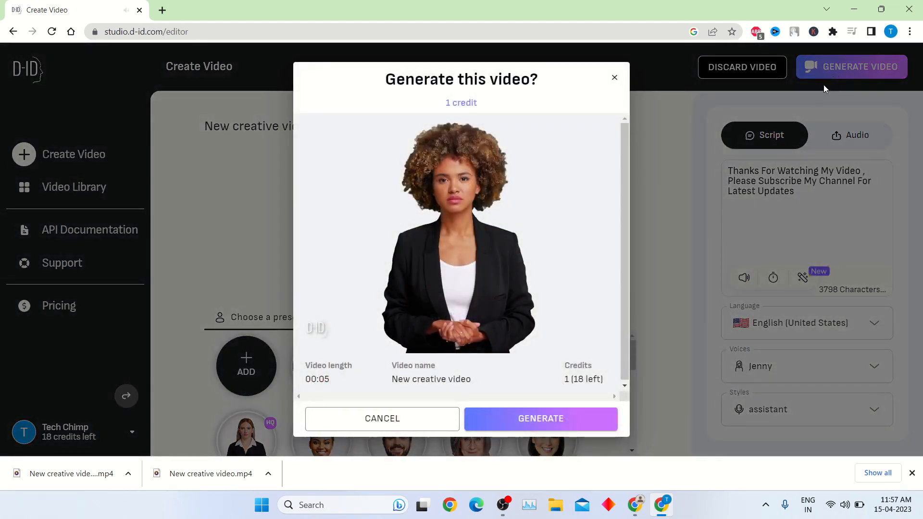
click(537, 419)
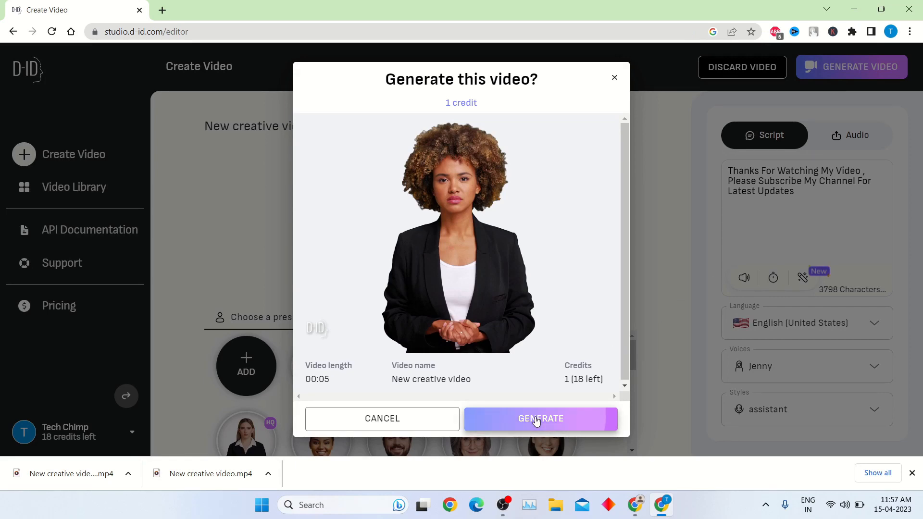